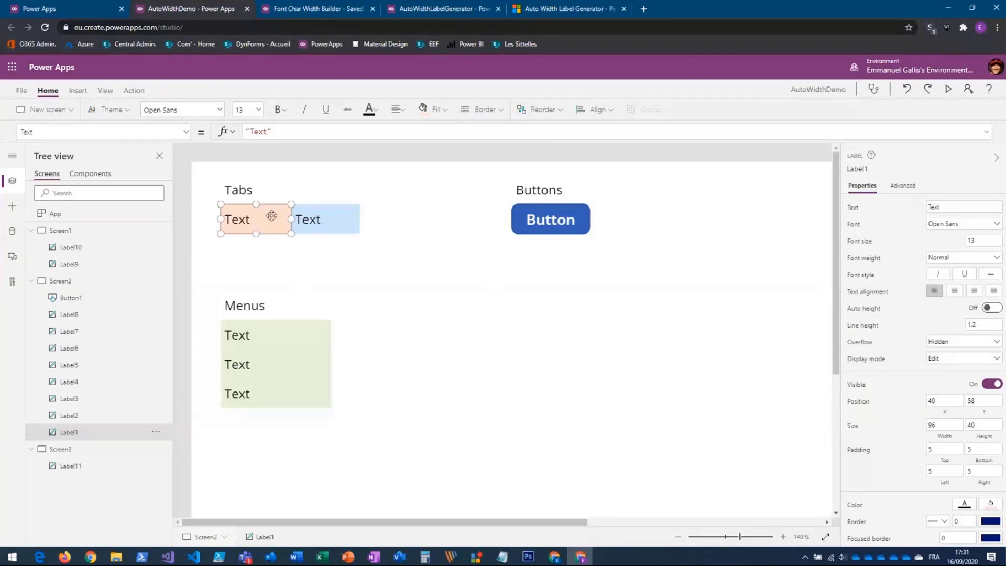
- Change the text of the first label under Tabs to "Text sdf lsf jd"
left_click(321, 222)
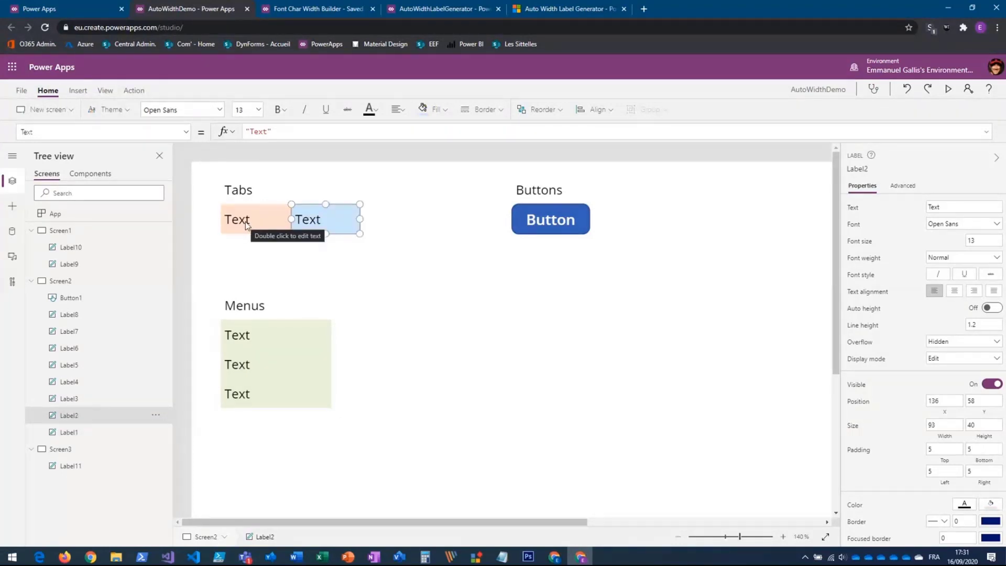
left_click(246, 221)
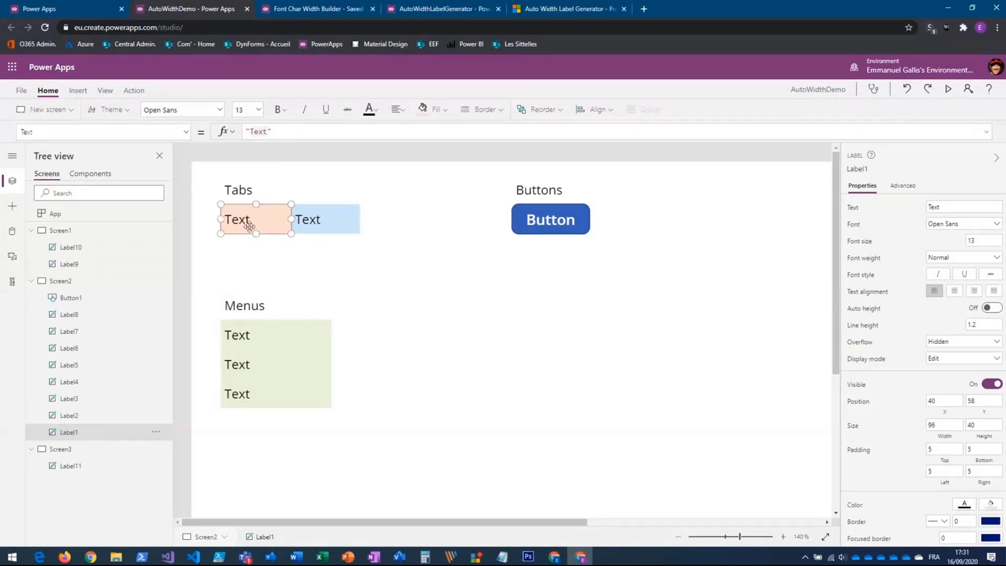
left_click(267, 131)
type("sdf lsf jd")
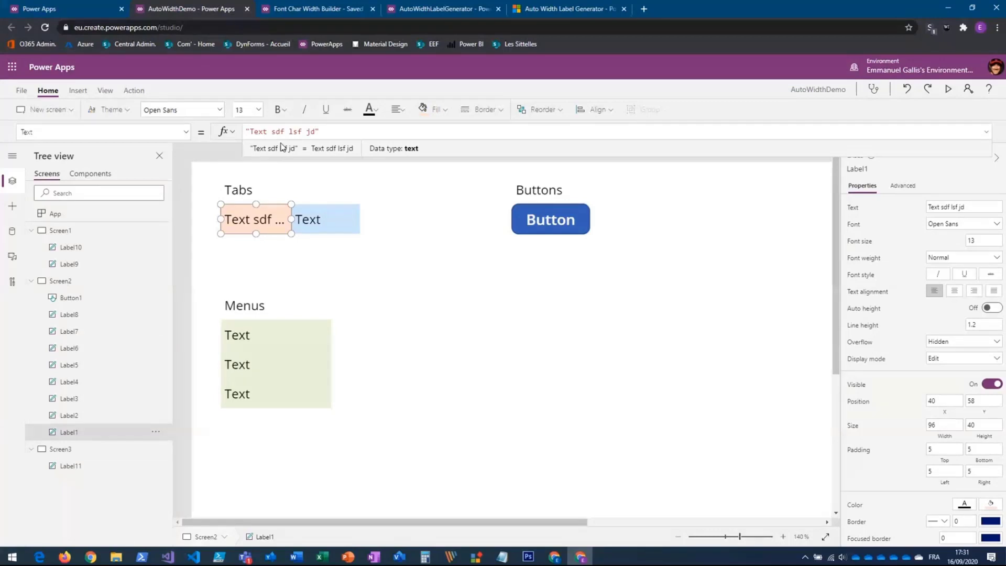
- Inspect the properties of the first two labels under Menus and the button under Buttons
left_click(255, 340)
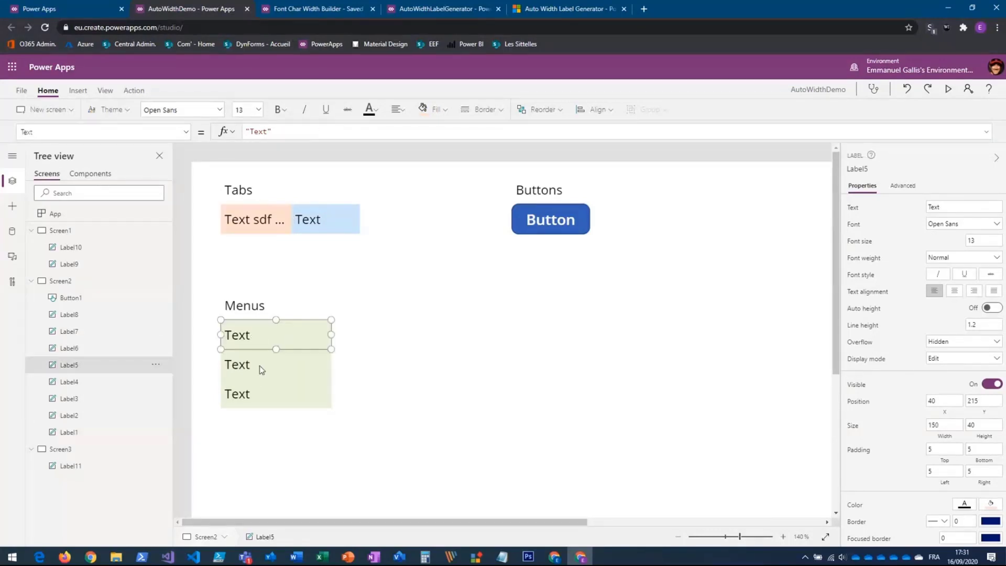
left_click(259, 365)
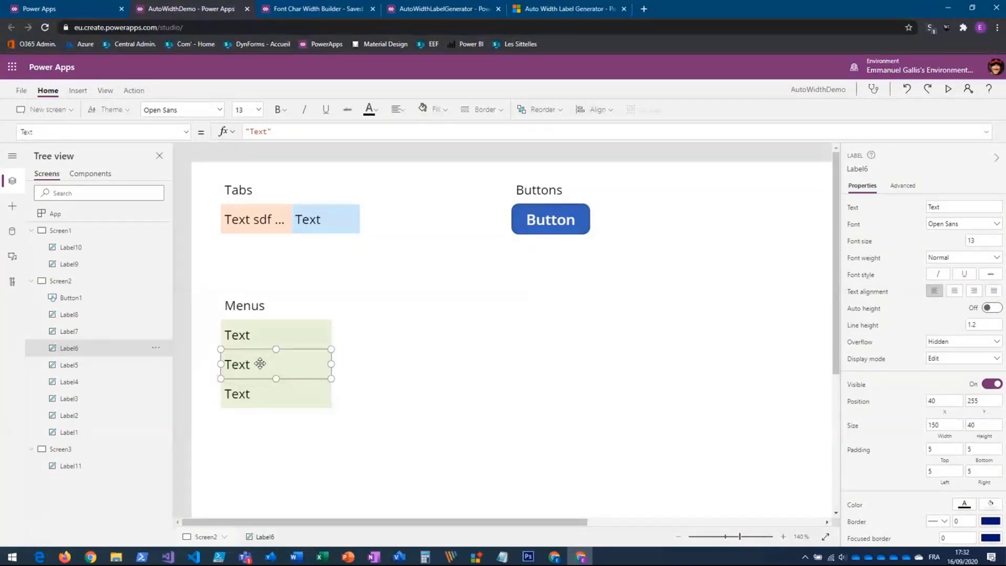
left_click(555, 225)
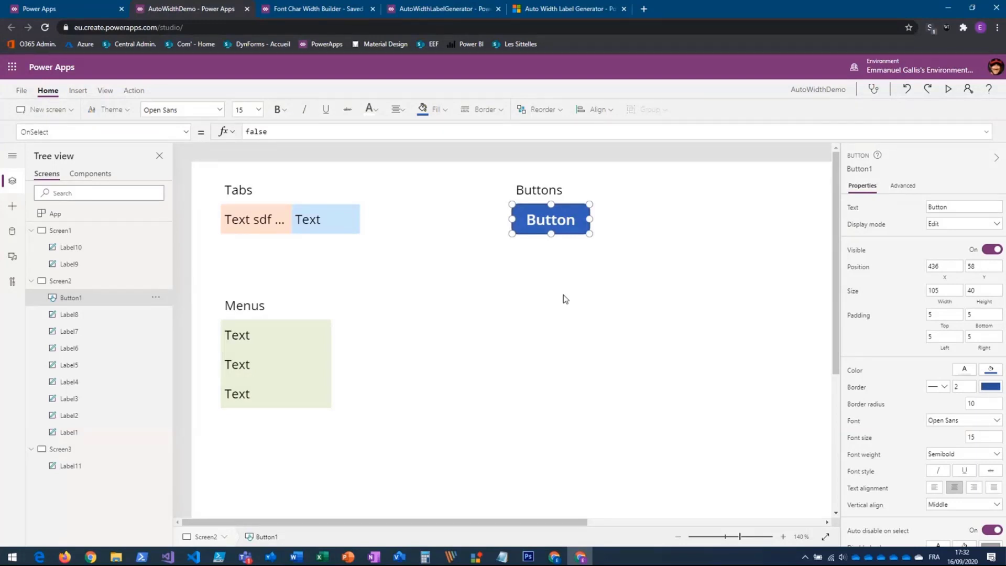
- Open Screen1 and examine the auto-height settings of the AAAAAAAAAAA label and the formula of the Height label
left_click(51, 232)
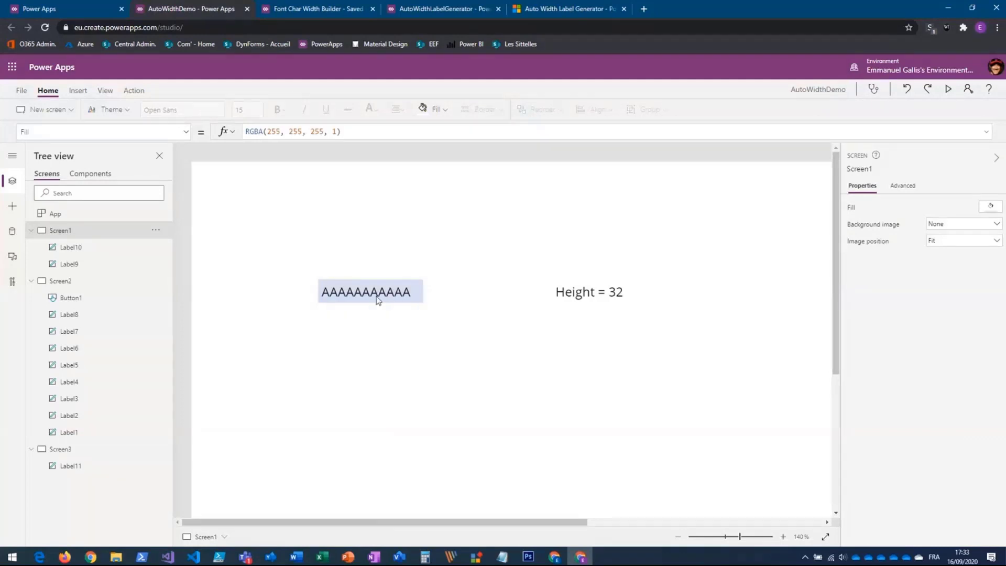
left_click(377, 296)
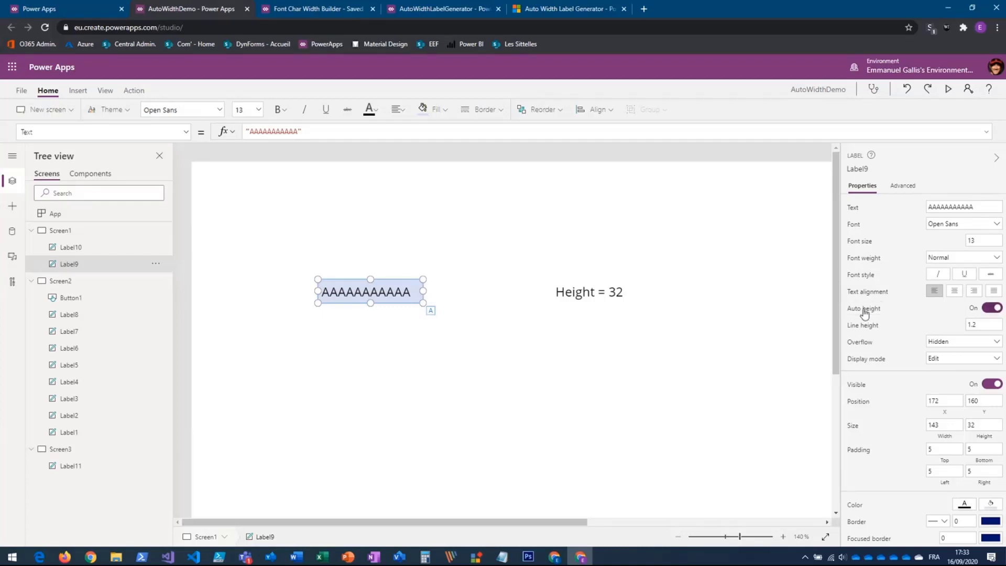
left_click(298, 132)
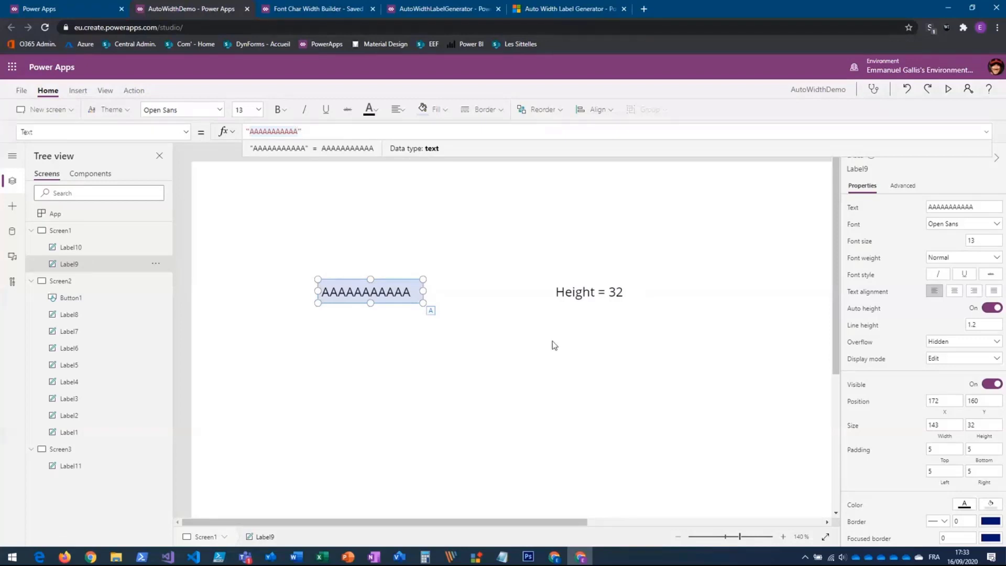
left_click(605, 300)
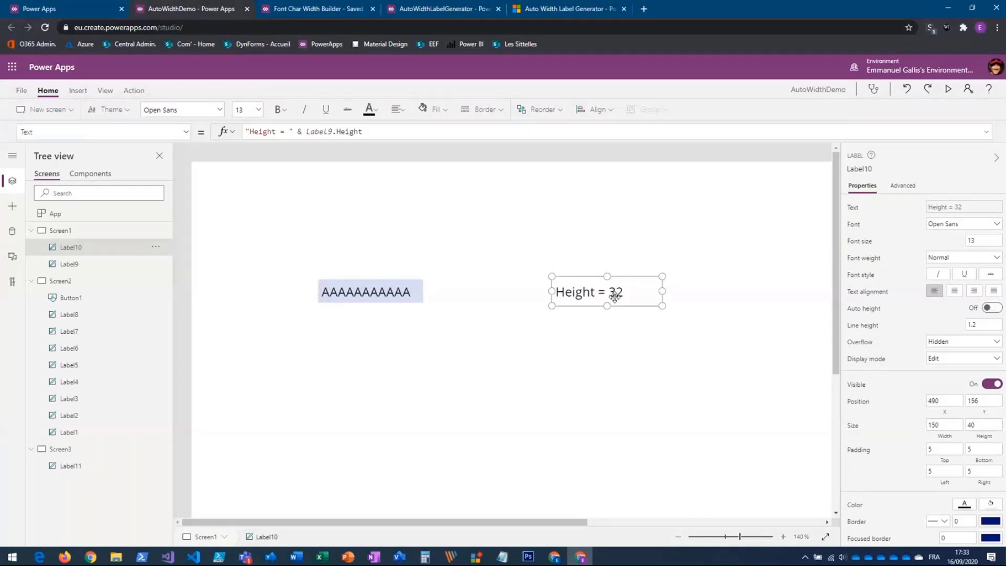
- Resize the AAAAAAAAAAA label through widths of about 128 and 203 to a final width of about 133
left_click(374, 290)
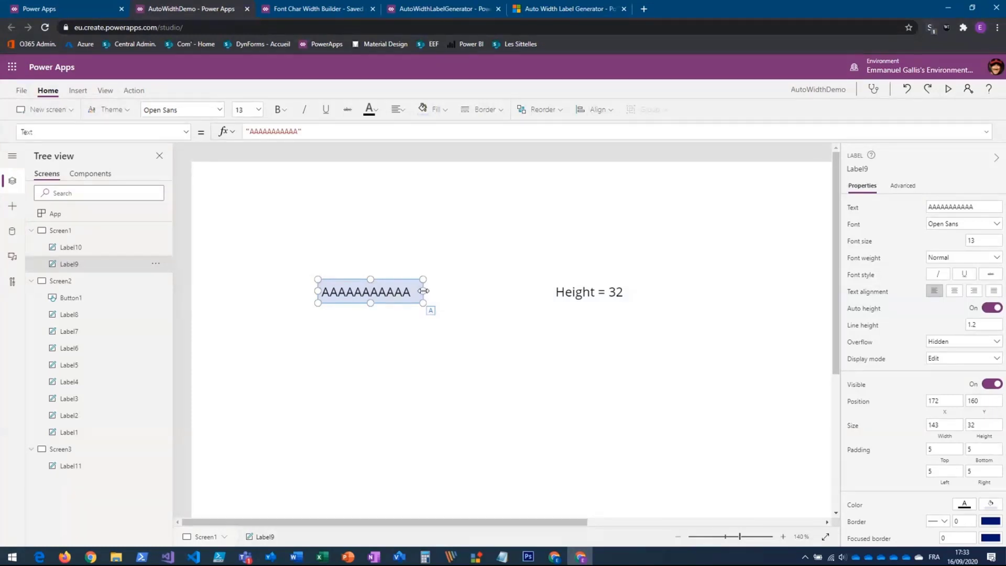
mouse_move(423, 291)
left_mouse_down()
mouse_move(454, 291)
mouse_move(413, 291)
left_mouse_up()
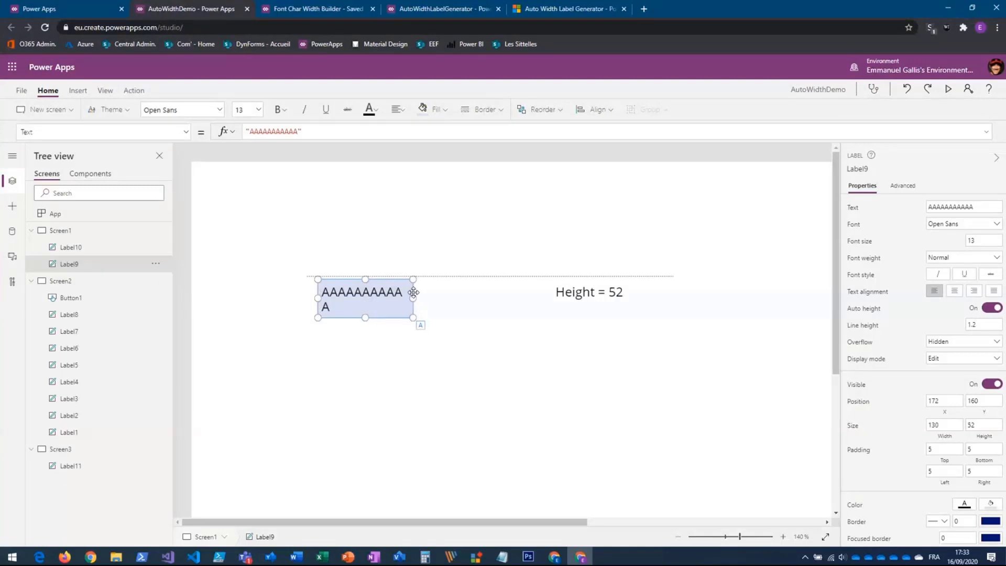
left_click_drag(413, 292, 412, 292)
left_click_drag(413, 291, 413, 292)
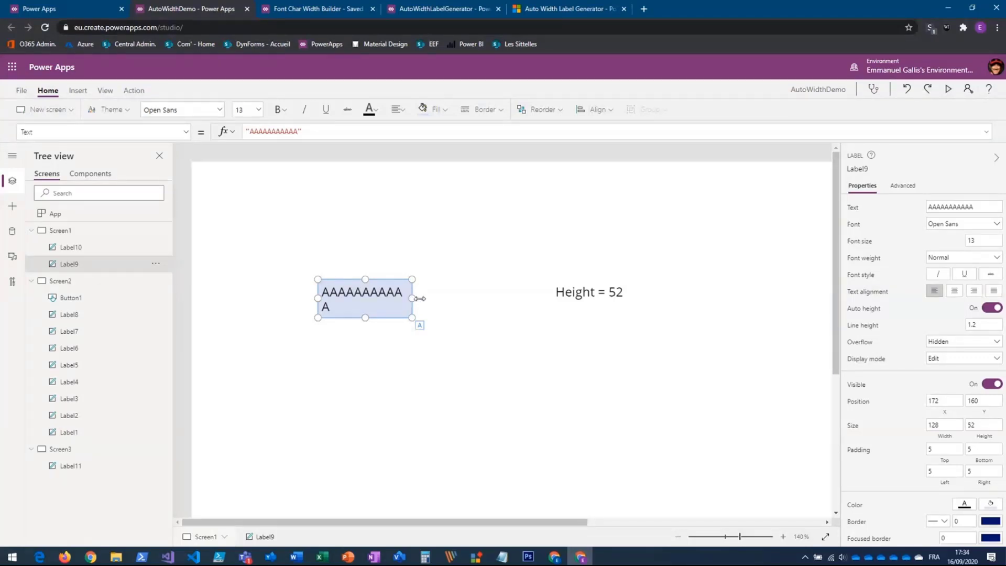
left_click_drag(420, 298, 466, 300)
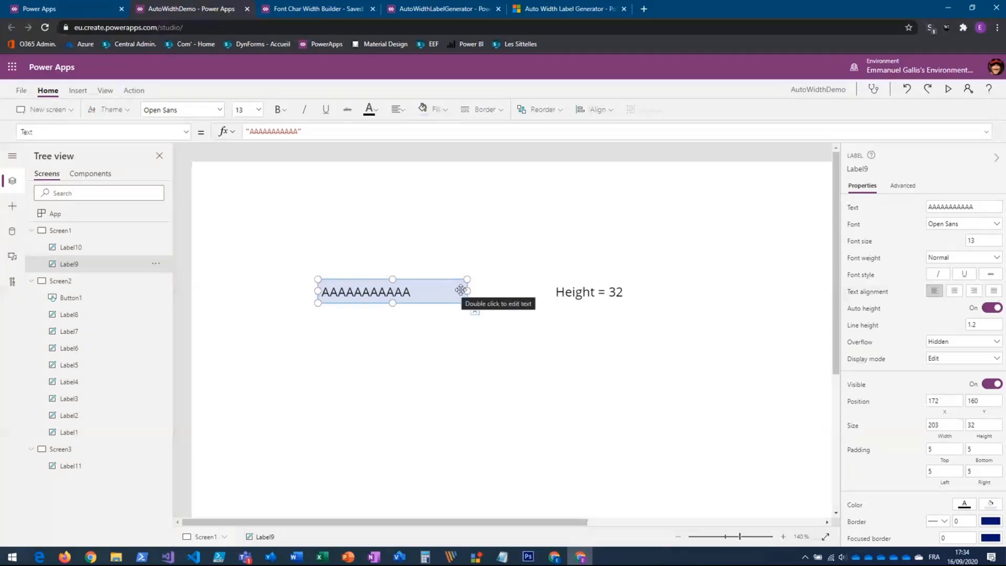
left_click_drag(467, 292, 417, 291)
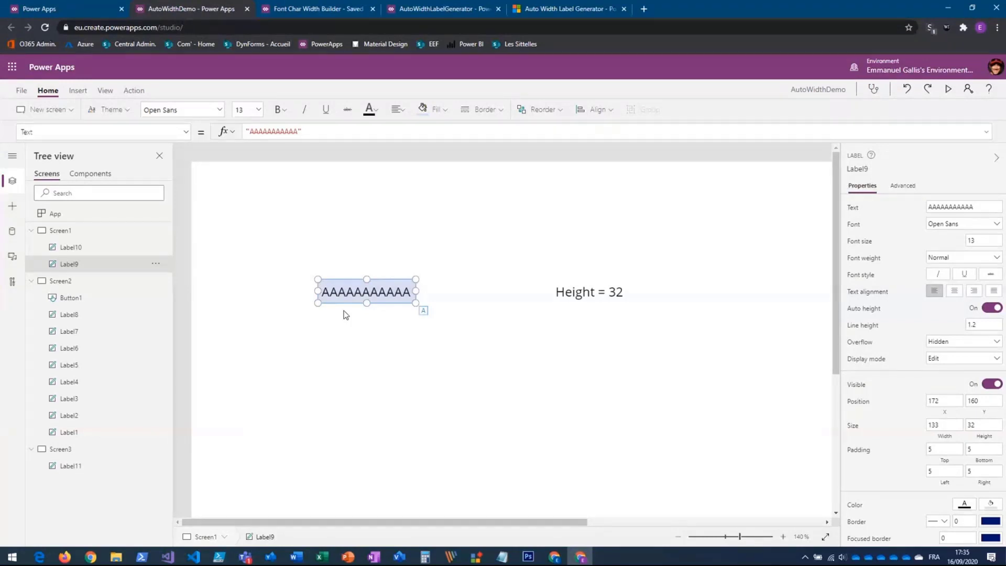
- Switch to the Font Char Width Builder app, enlarge its canvas to 110%, and inspect the exclamation-mark calculation label
left_click(314, 13)
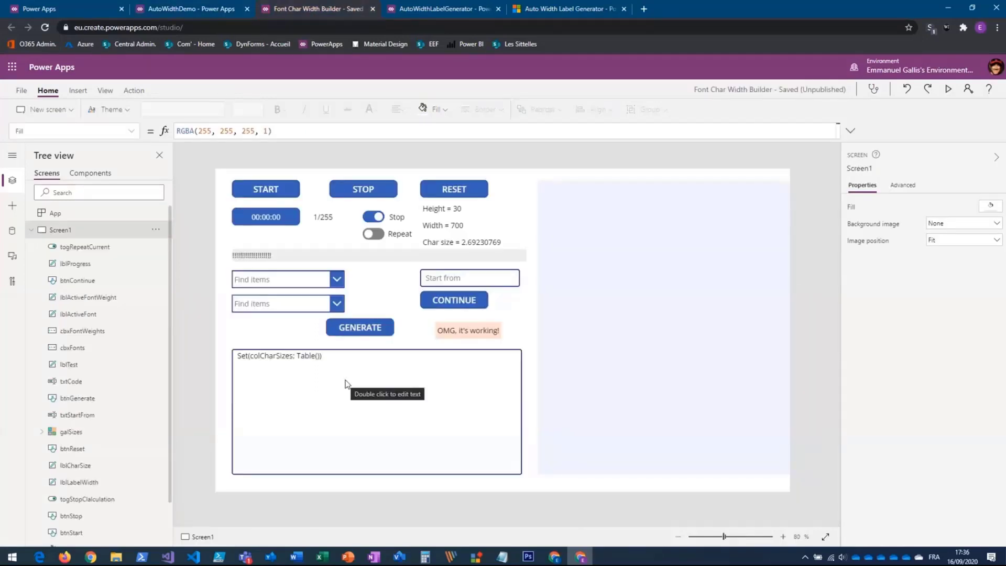
left_click(783, 537)
left_click(783, 538)
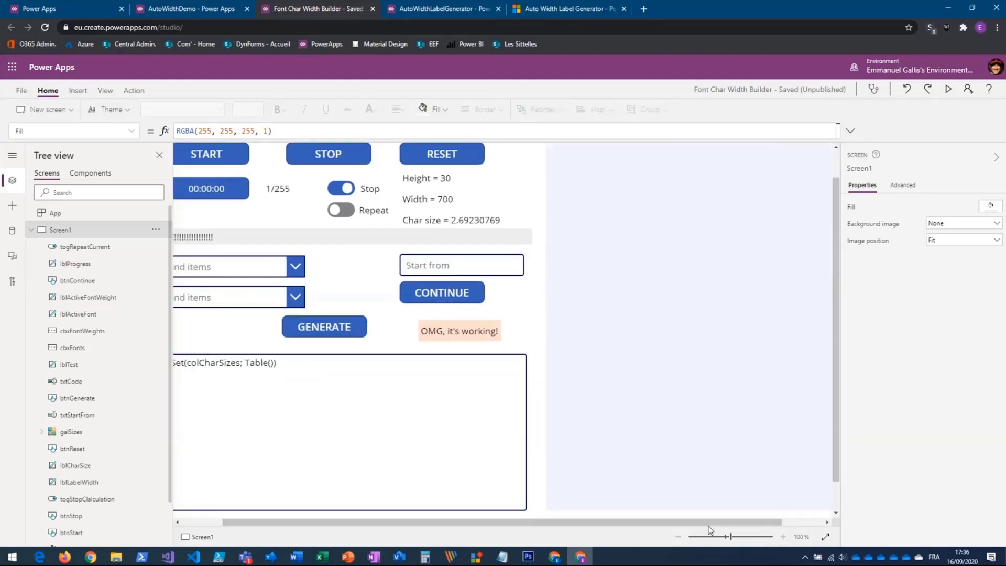
left_click(187, 522)
left_click(836, 159)
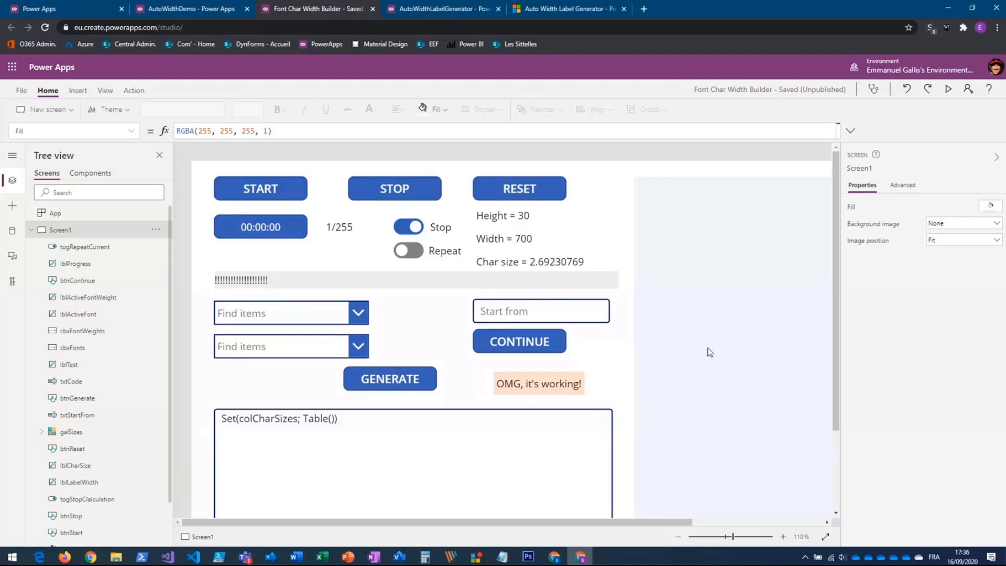
left_click(277, 279)
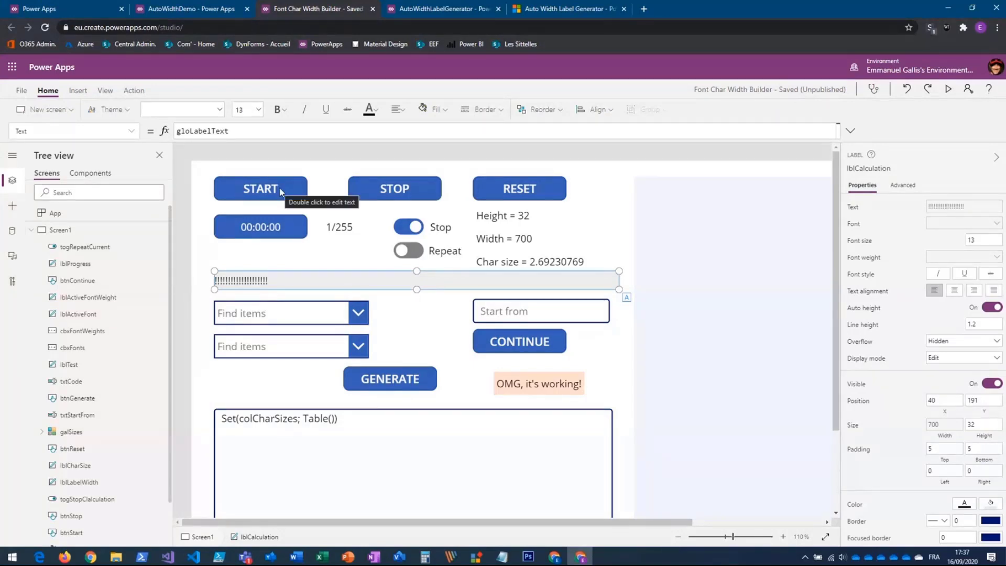
- Preview the width builder app, stop and reset the running calculation, and start it again
key("F5")
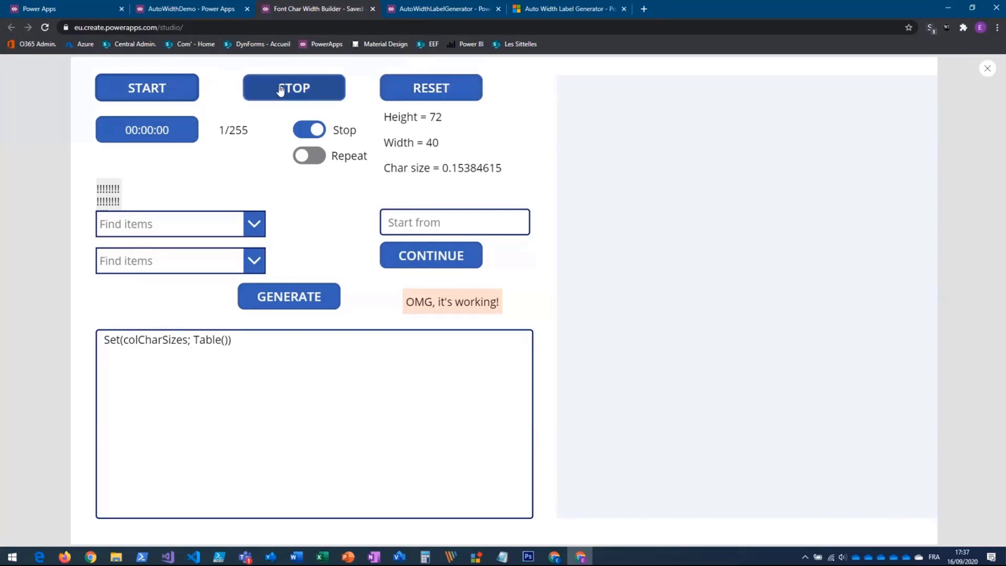
left_click(308, 95)
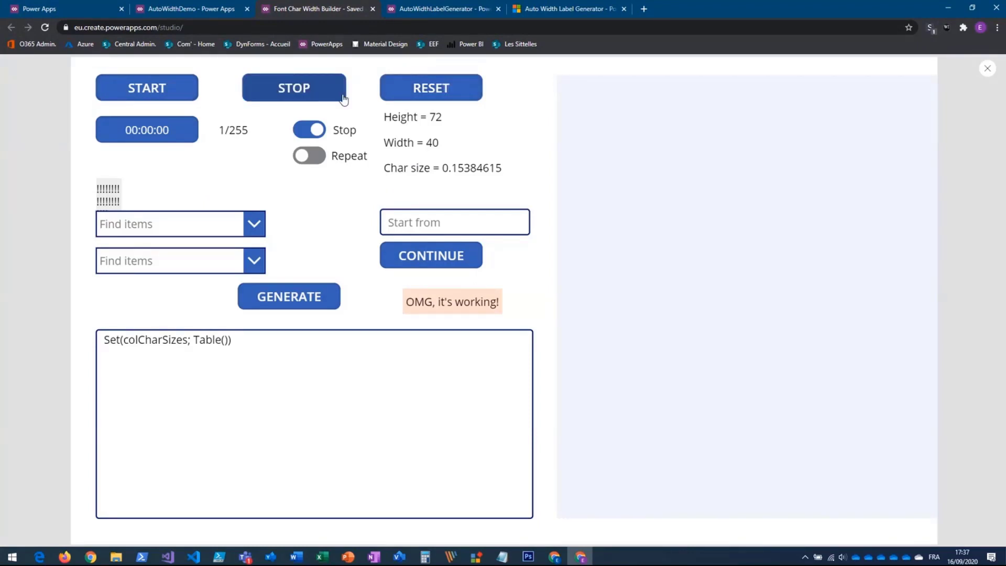
left_click(448, 89)
left_click(310, 95)
left_click(168, 91)
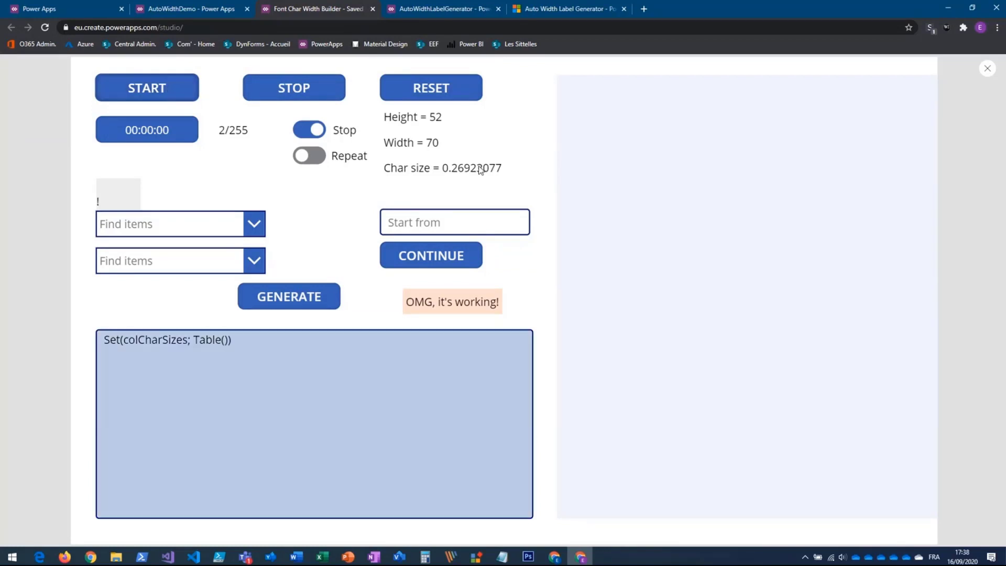
- Switch to the Auto Width Label Generator forum post and examine the width calculation method and the app's animation
left_click(586, 10)
scroll(525, 305, "down", 5)
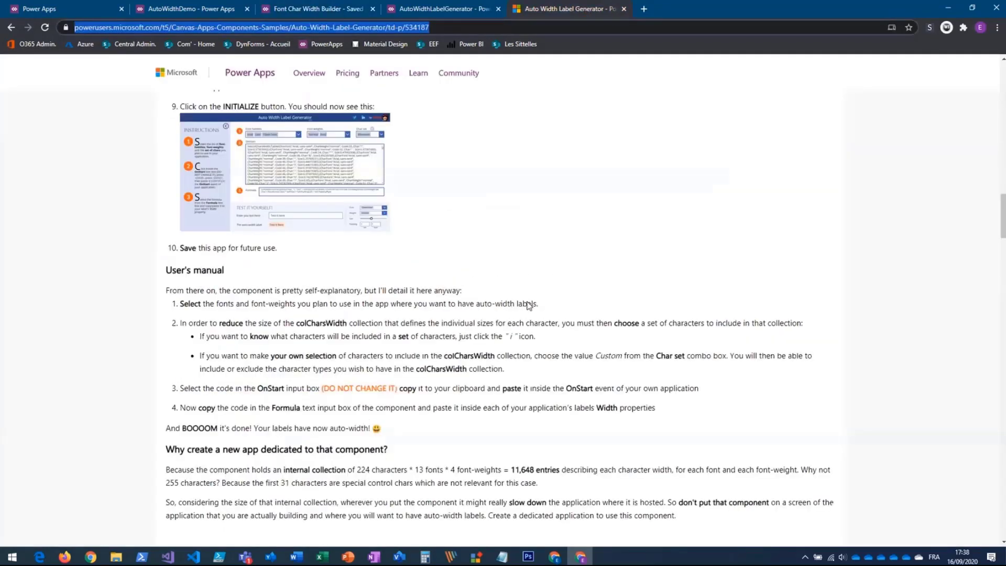
scroll(528, 306, "down", 8)
scroll(528, 305, "down", 6)
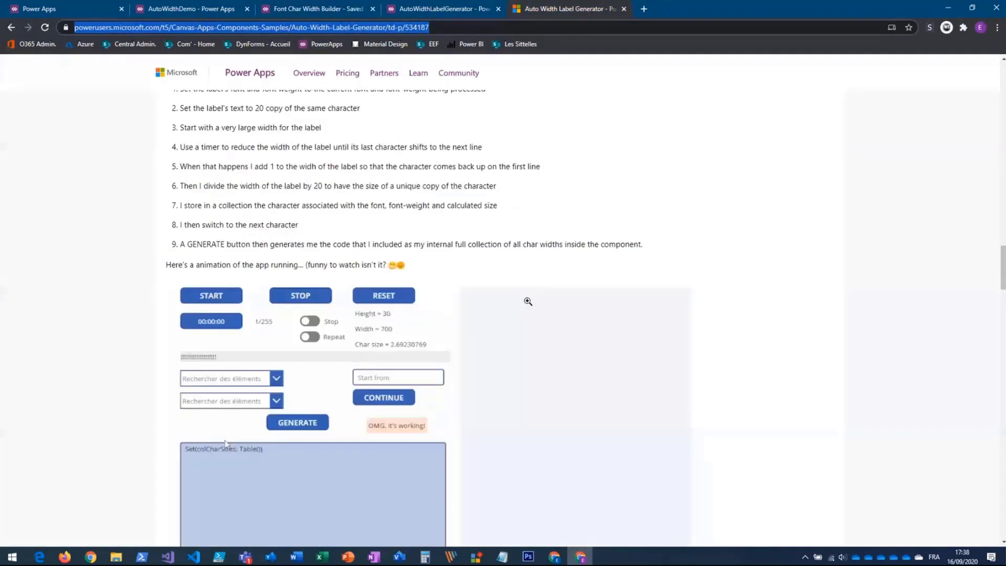
scroll(576, 296, "down", 1)
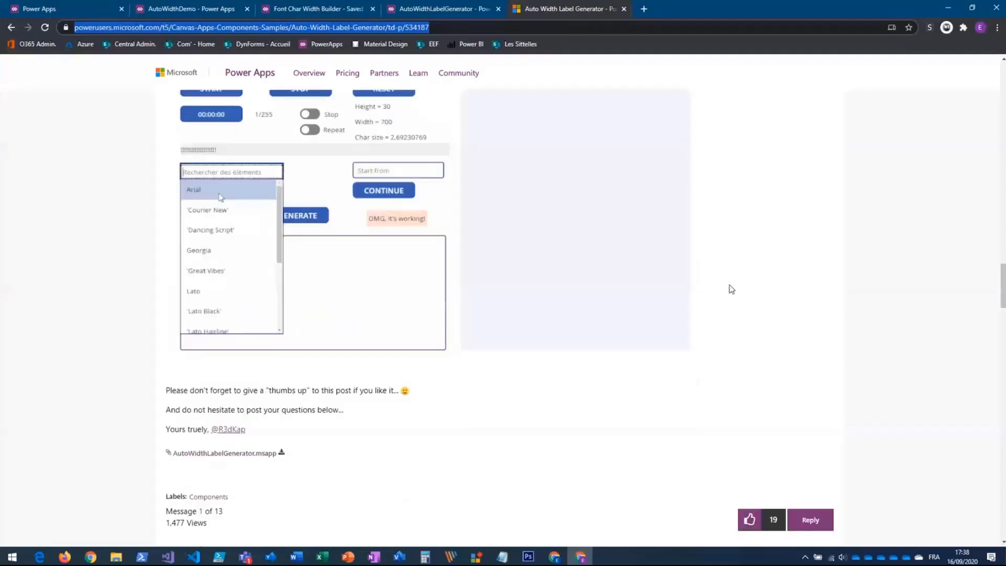
scroll(729, 286, "up", 2)
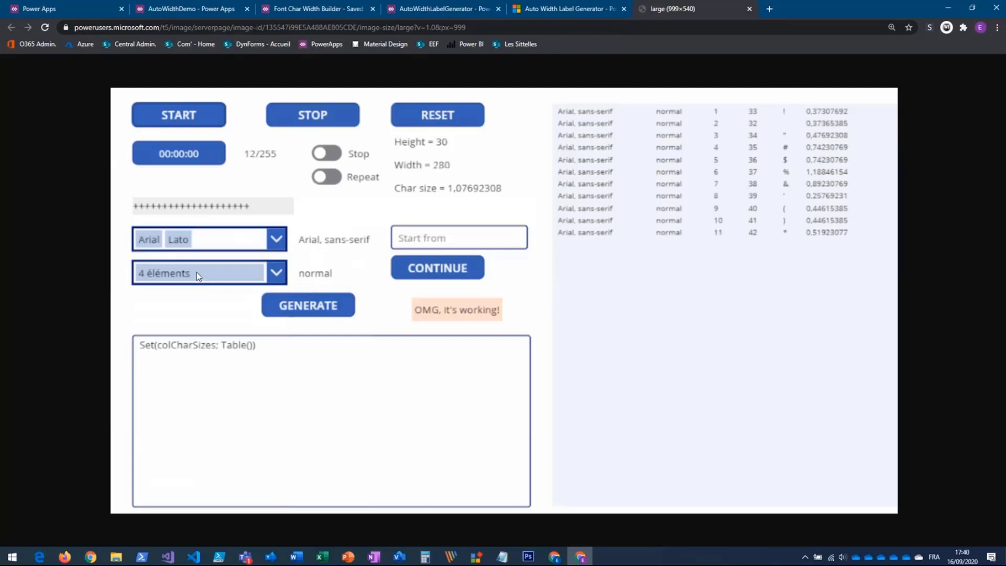
- Switch to the AutoWidthLabelGenerator app, initialize the component, and choose Lato as the font family
left_click(434, 10)
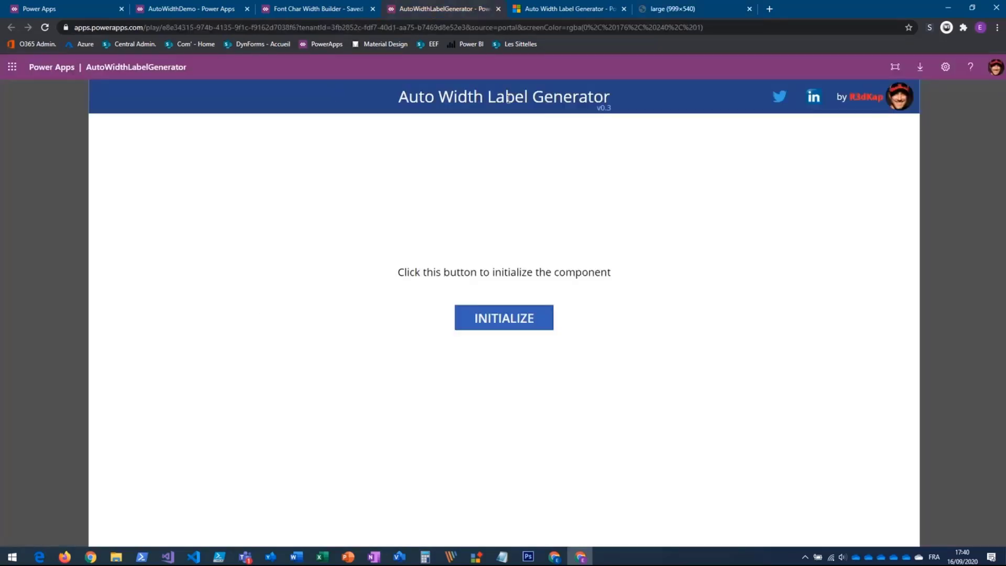
left_click(503, 322)
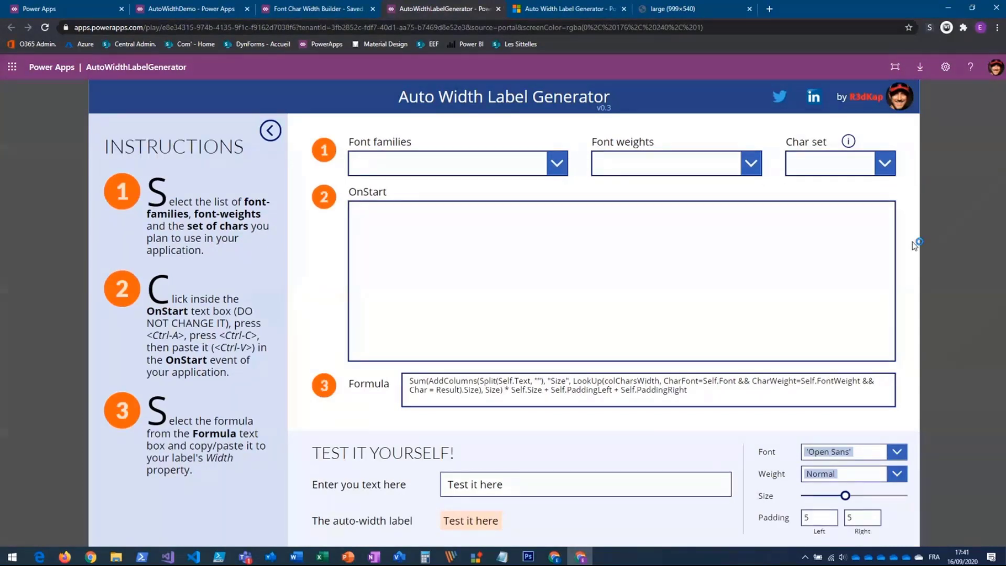
left_click(561, 168)
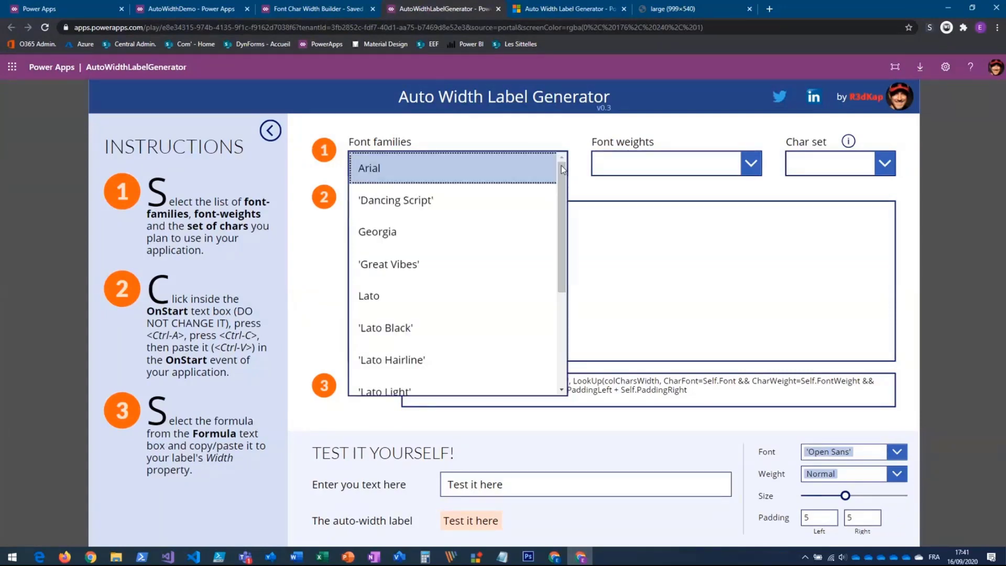
left_click(383, 296)
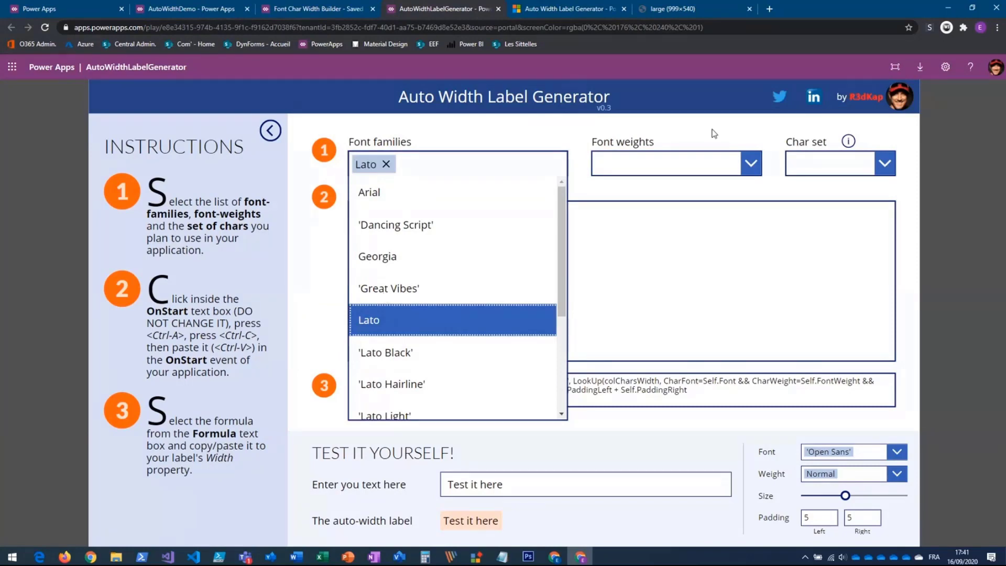
- Choose Normal as the font weight for the generated character widths
left_click(751, 162)
left_click(618, 234)
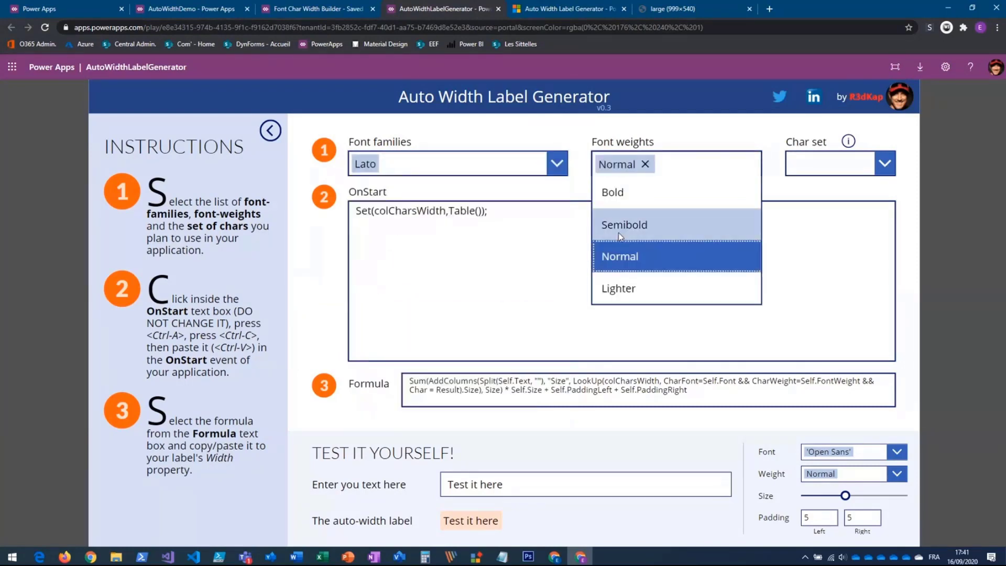
left_click(759, 124)
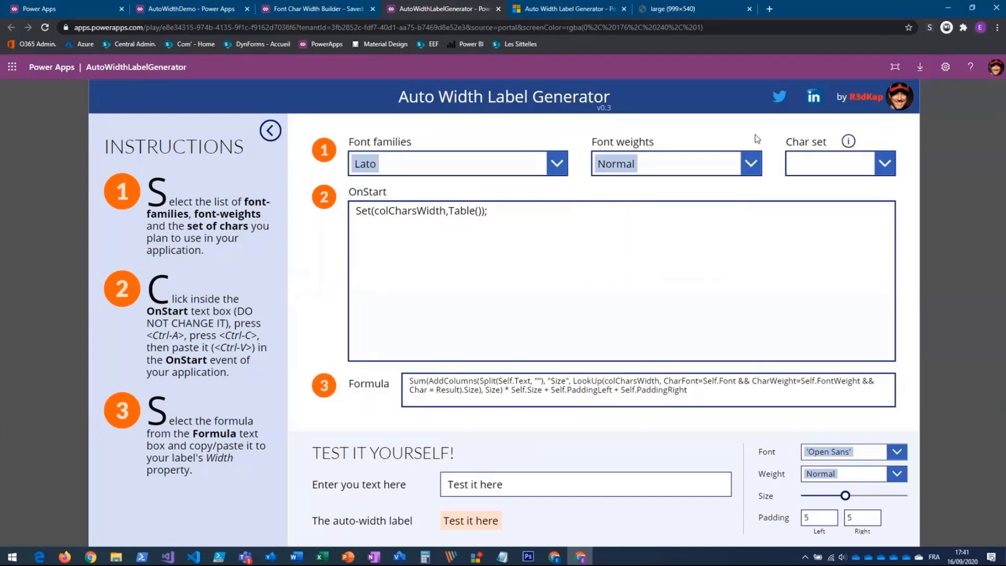
left_click(748, 164)
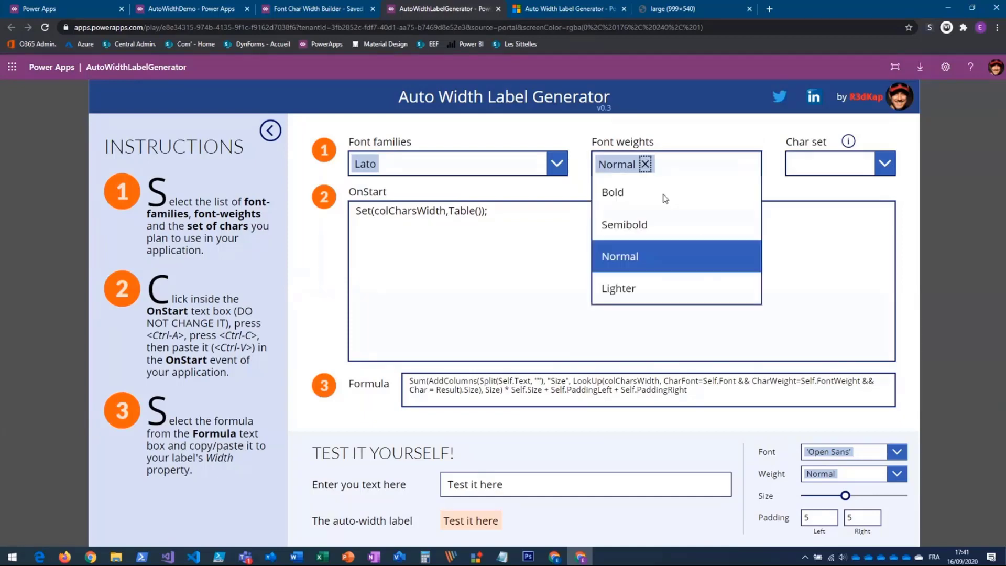
left_click(710, 150)
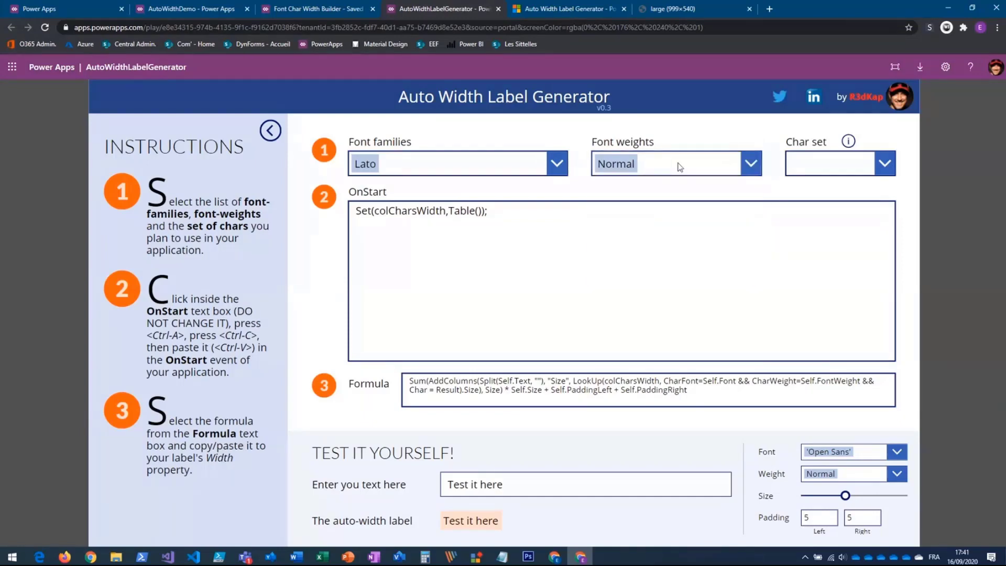
- Choose the Tiny character set and copy the entire generated OnStart code
left_click(885, 165)
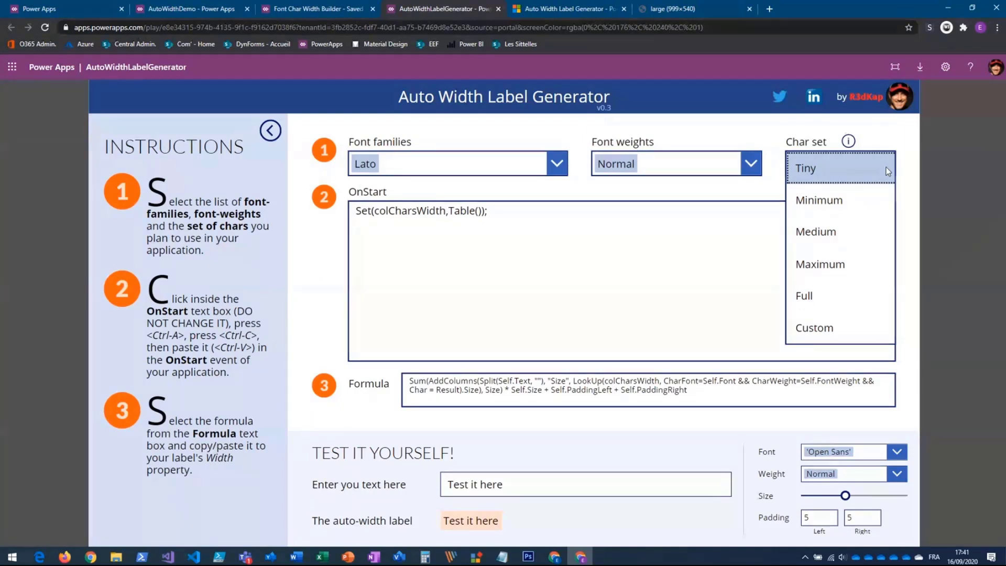
left_click(821, 170)
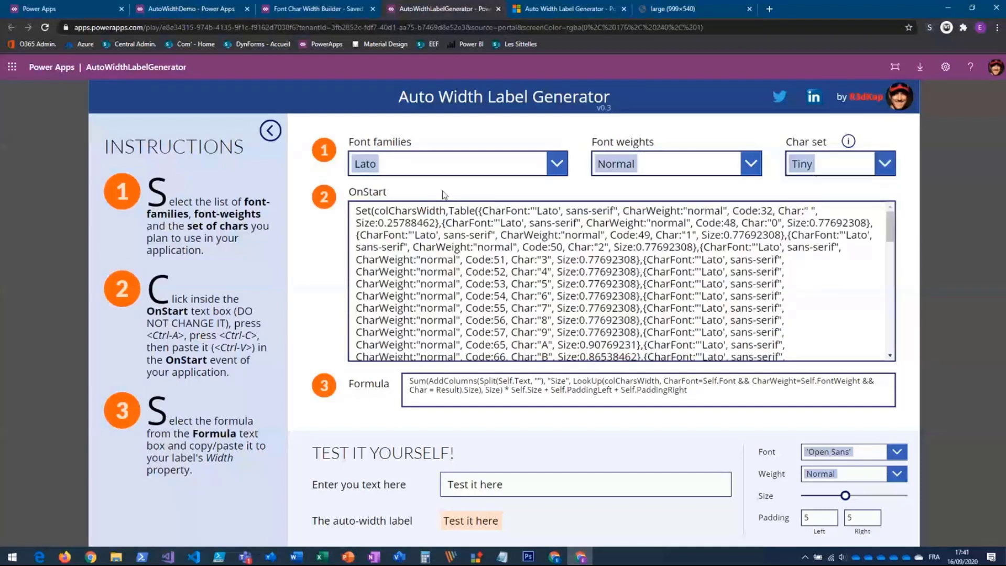
left_click(369, 206)
key("ctrl+a")
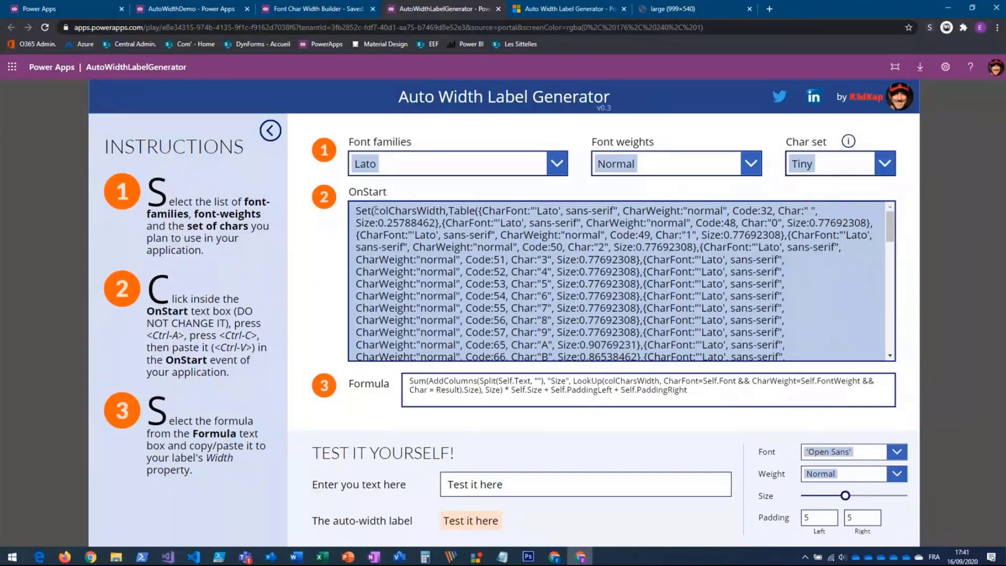
left_click_drag(376, 210, 442, 209)
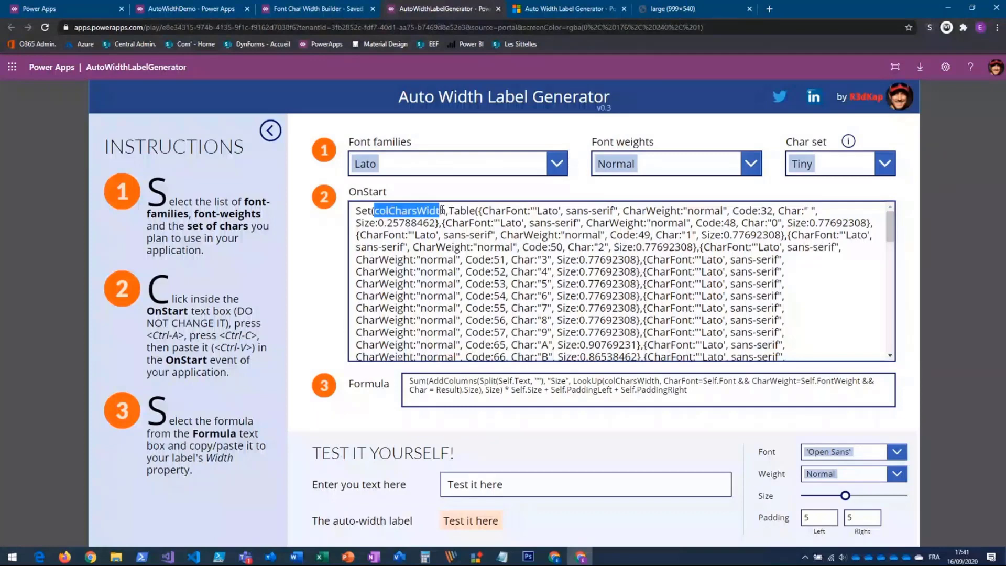
key("ctrl+a")
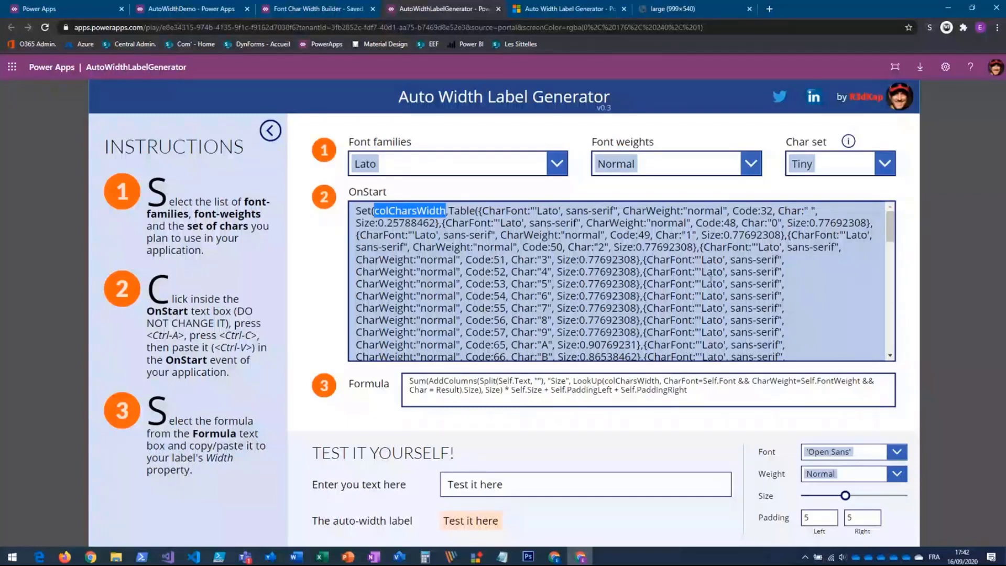
left_click(397, 229)
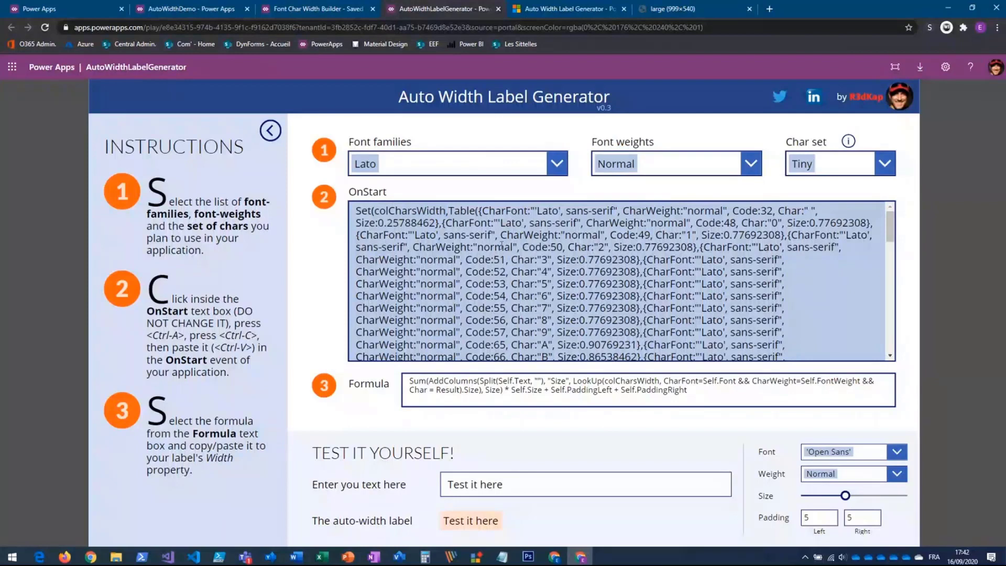
key("ctrl+a")
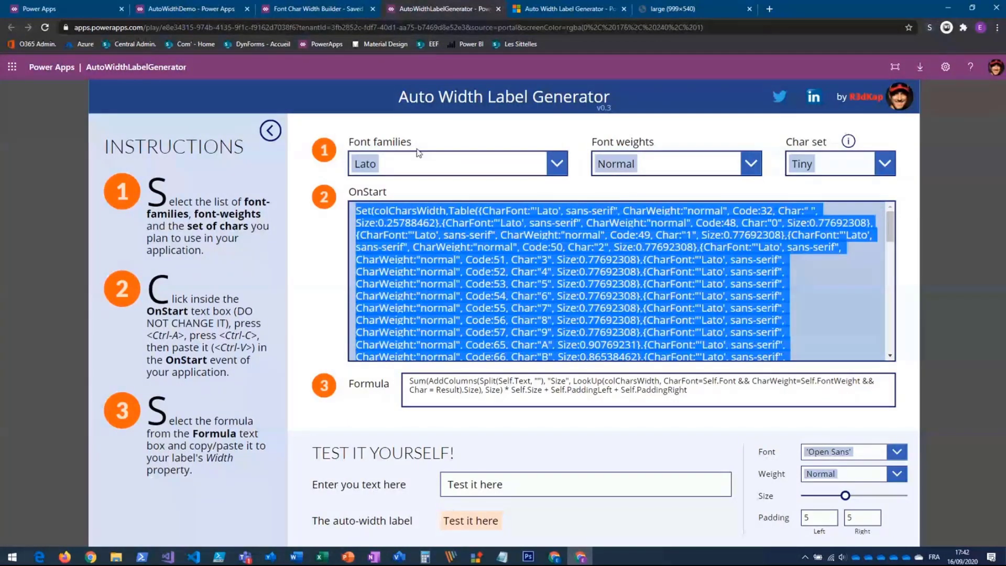
- Switch to the AutoWidthDemo app and paste the generated code into the App object's OnStart property
left_click(194, 9)
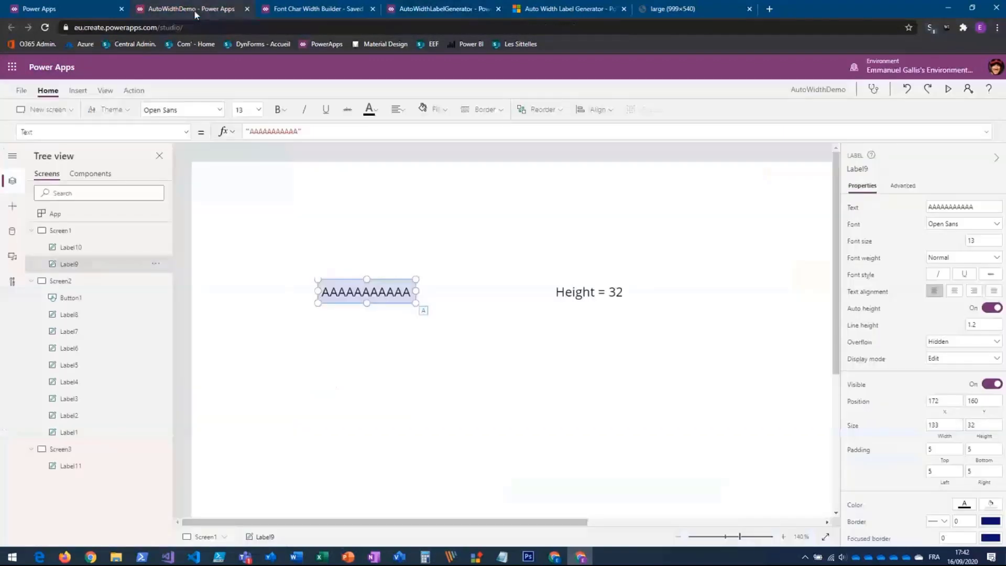
left_click(55, 215)
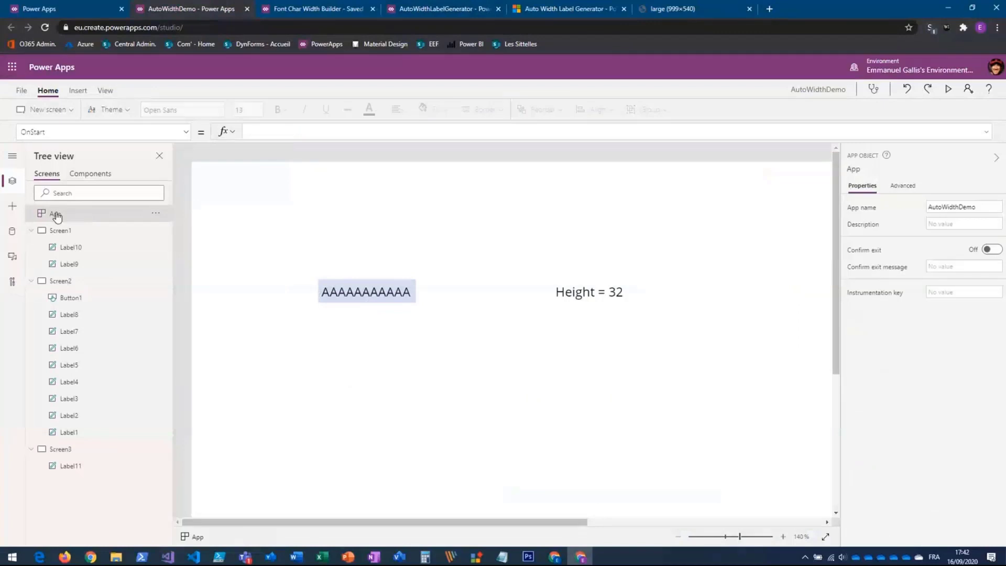
left_click(283, 131)
key("ctrl+v")
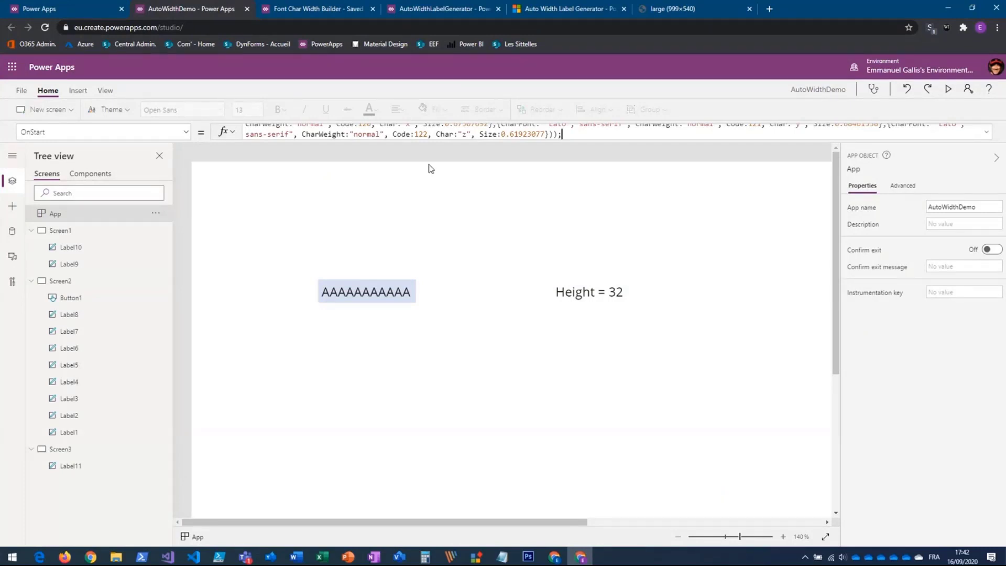
- Run OnStart for the App object and review the full colCharsWidth table in the expanded formula
left_click(156, 215)
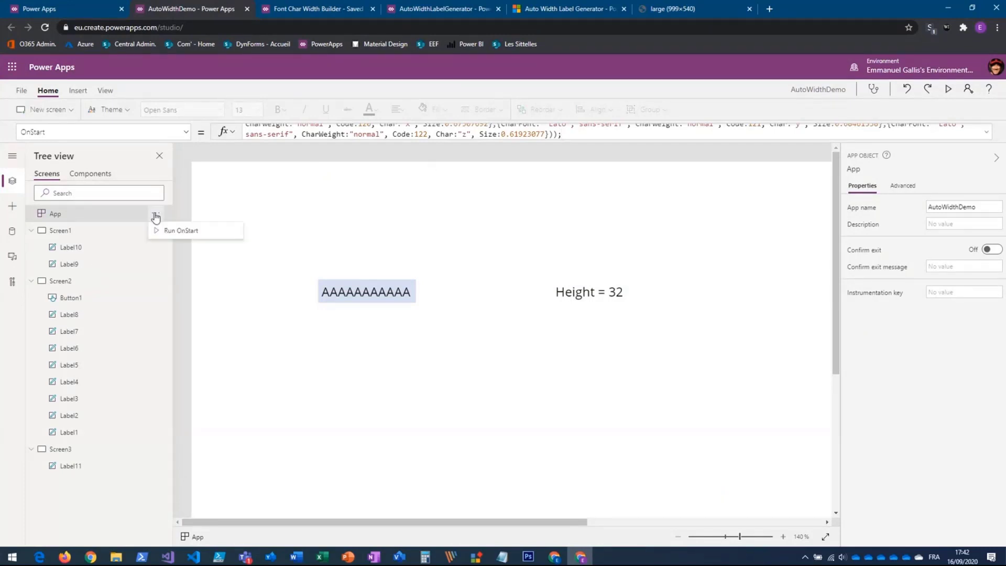
left_click(181, 230)
left_click(986, 132)
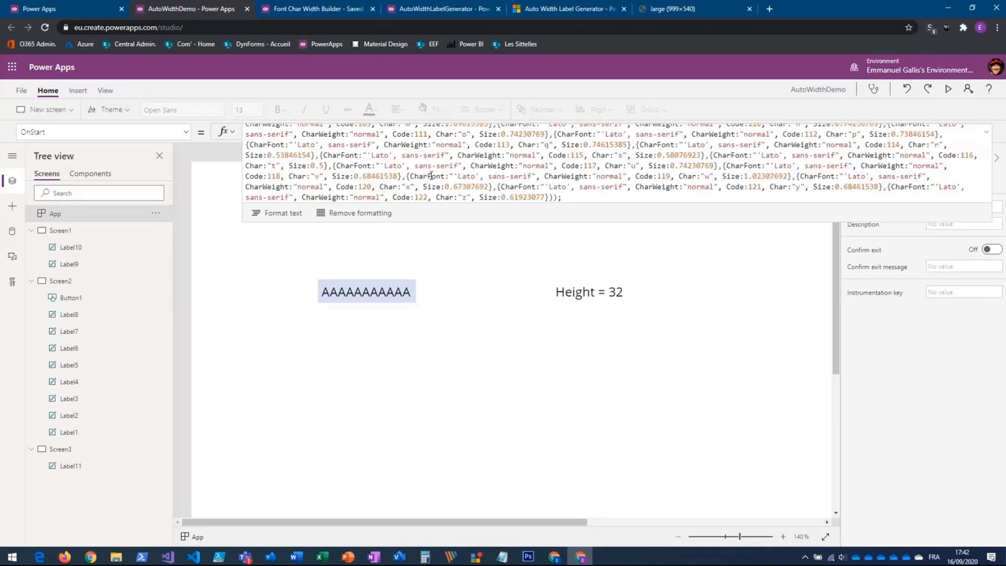
left_click_drag(396, 222, 394, 465)
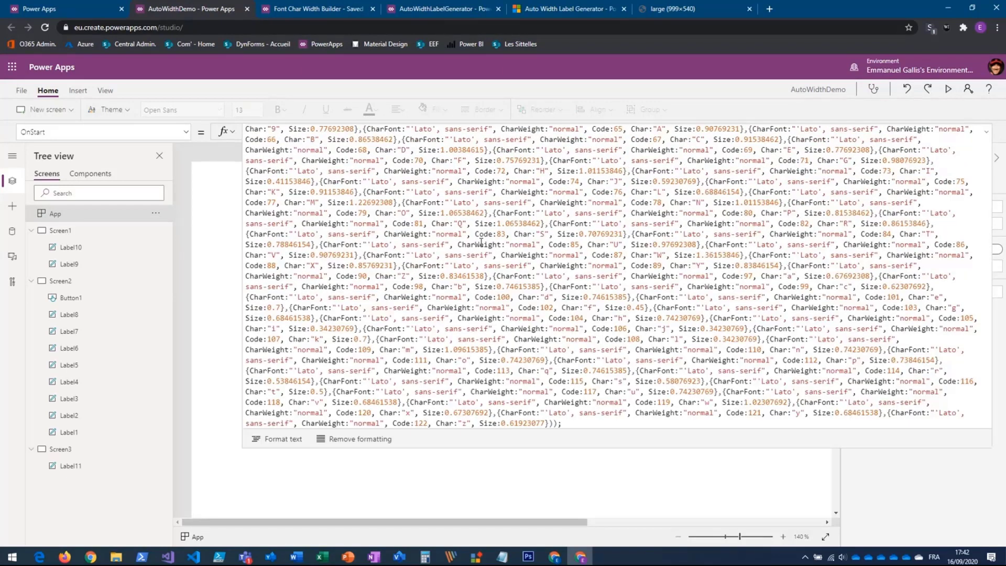
scroll(480, 242, "up", 2)
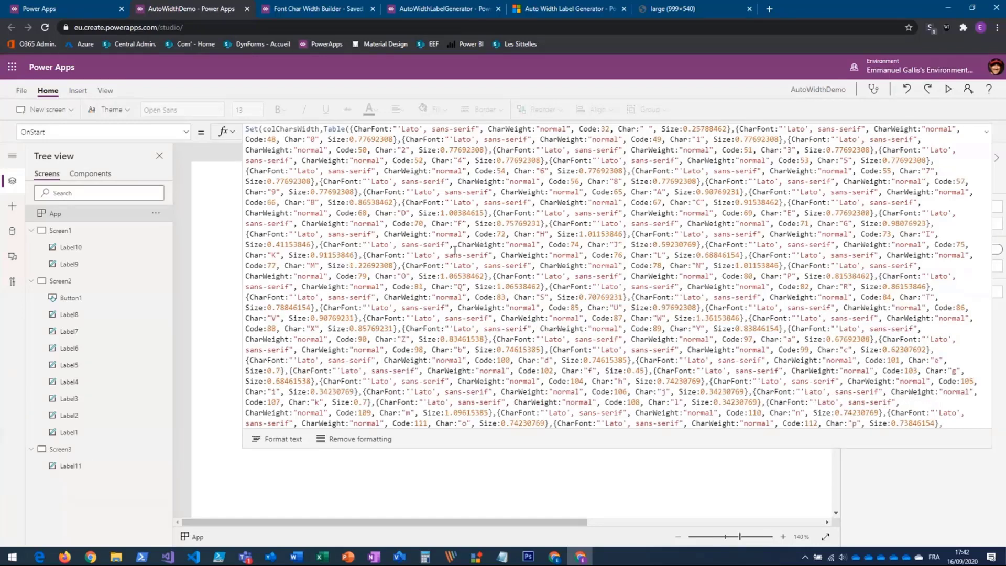
left_click(986, 132)
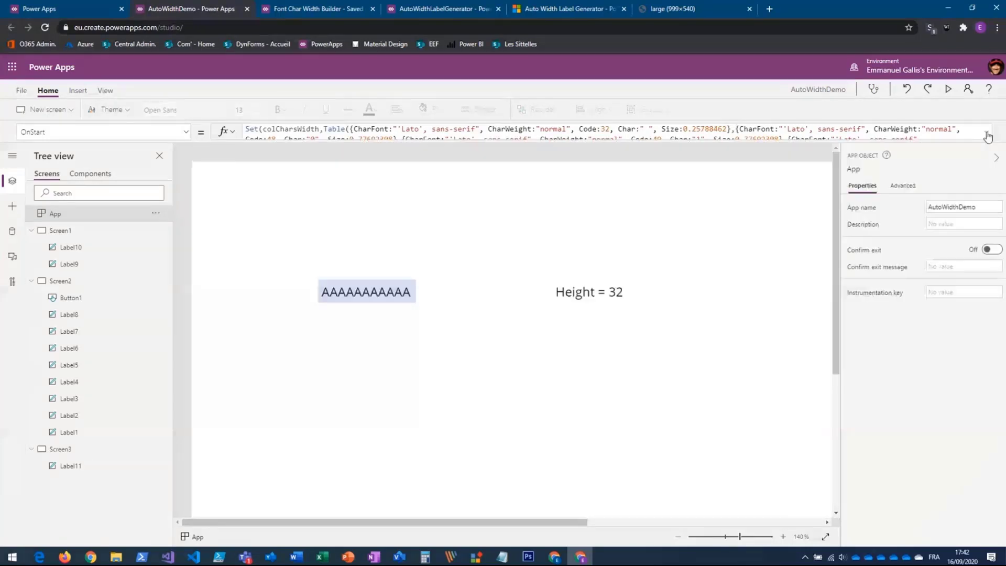
- Select the label of repeated A characters on Screen1, then switch to AutoWidthLabelGenerator and copy the complete width formula
left_click(294, 205)
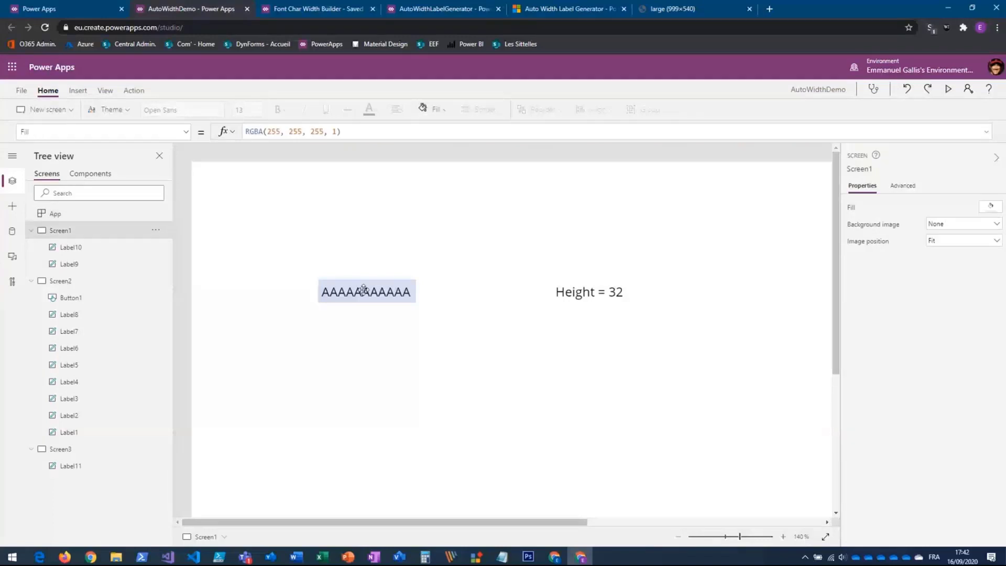
left_click(363, 290)
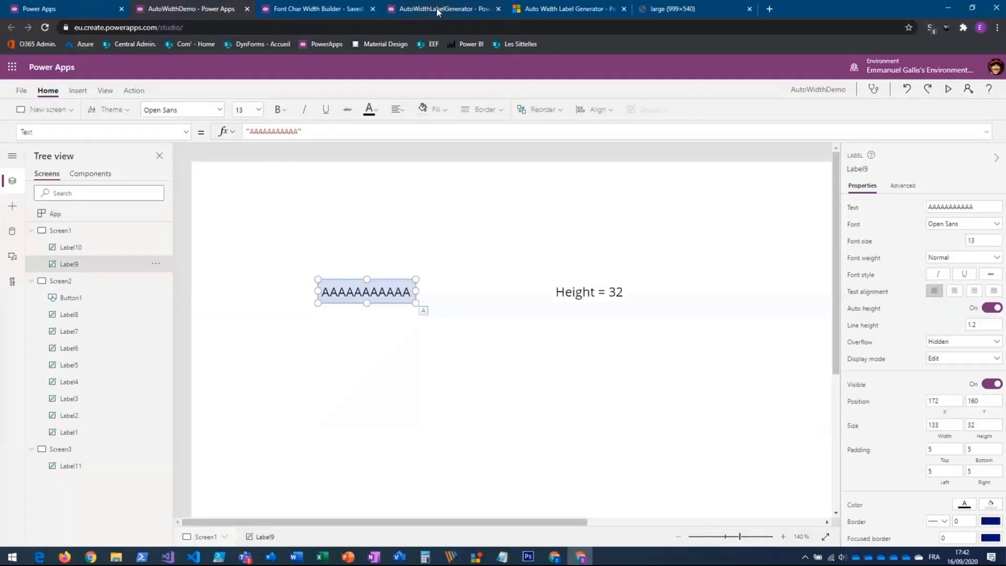
left_click(436, 8)
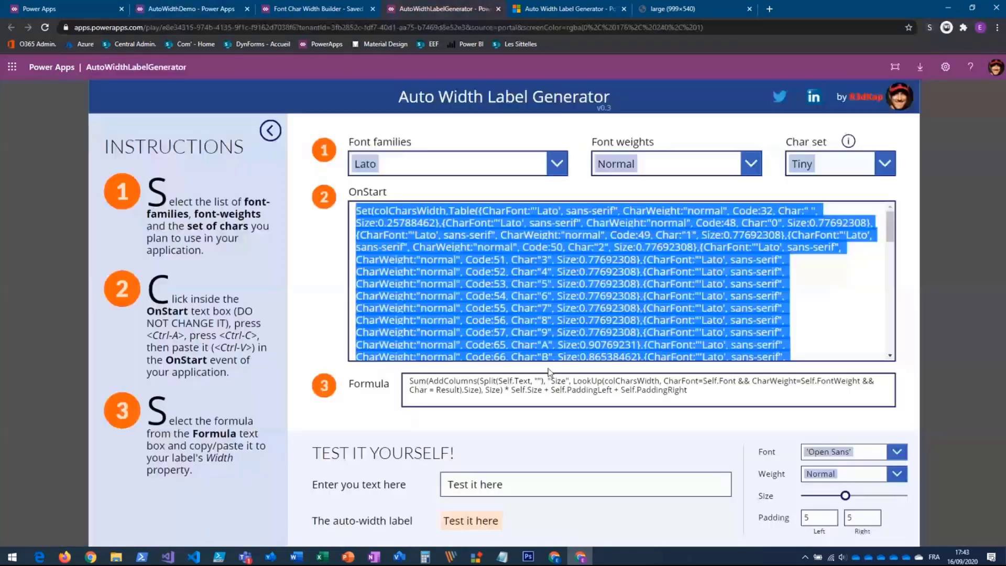
left_click(690, 390)
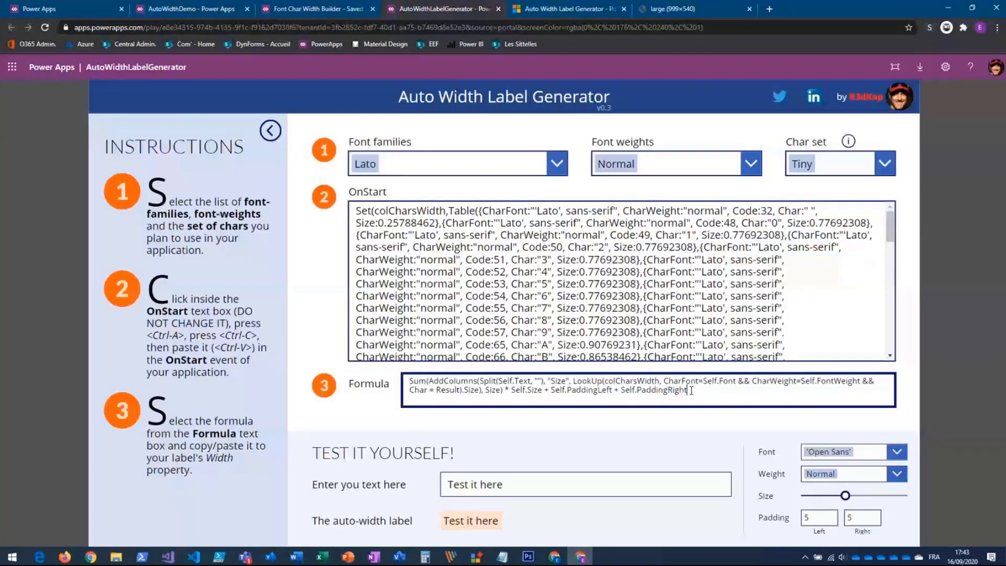
key("ctrl+a")
key("ctrl+c")
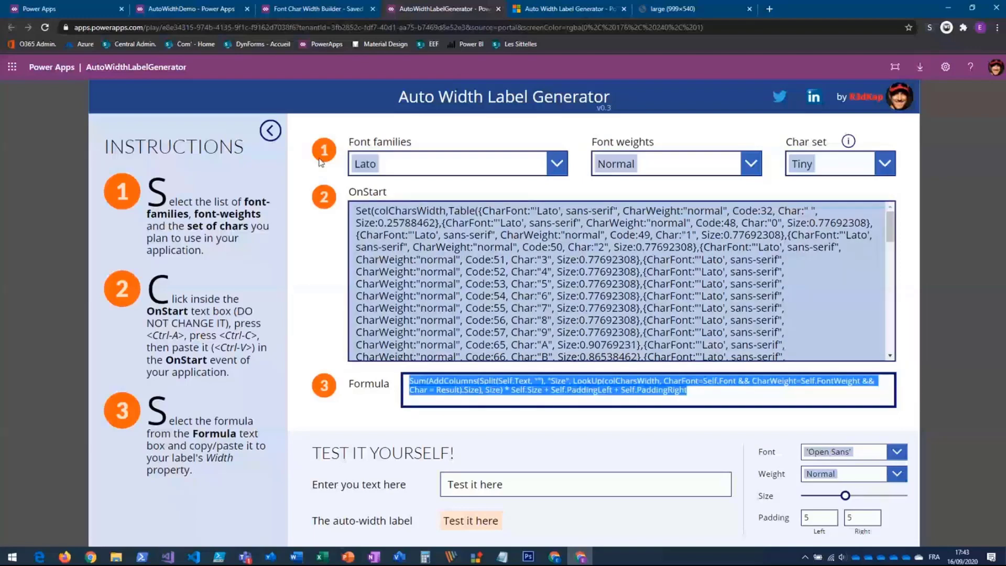
- Switch back to AutoWidthDemo and replace the width of Label9 with the copied formula
left_click(194, 10)
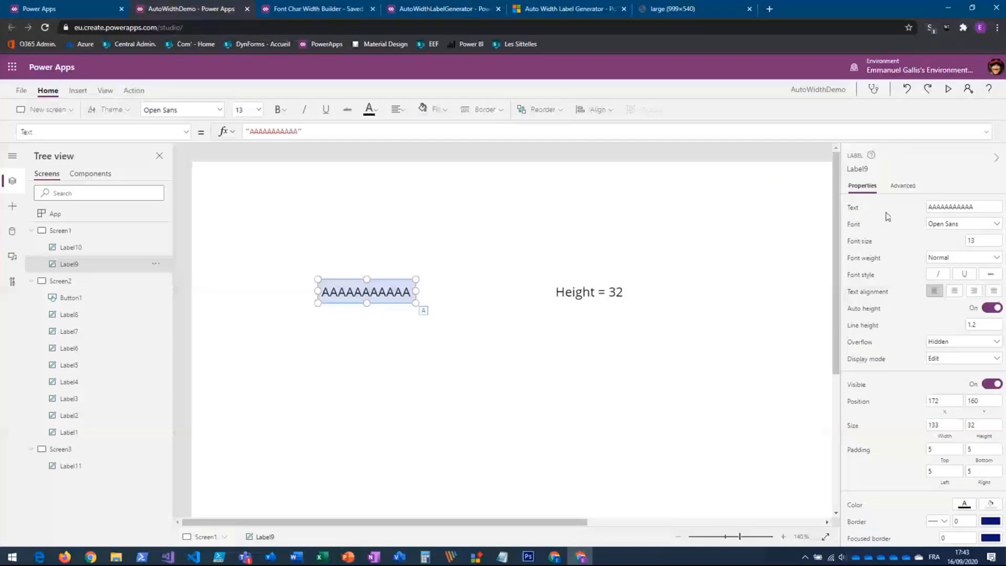
left_click(946, 427)
left_click(265, 139)
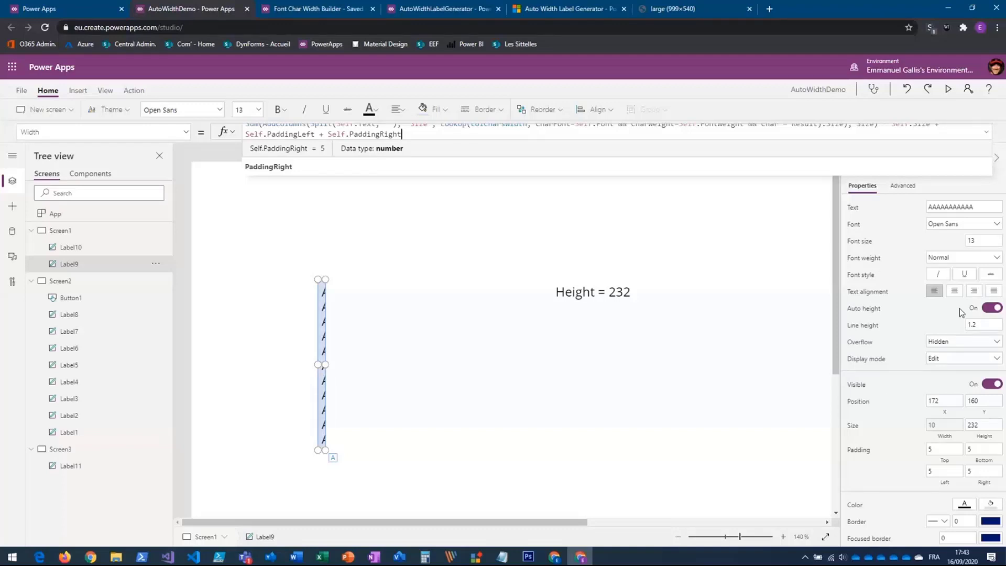
- Turn off auto height for Label9, widen the label to about 244, and set its height to 40
left_click(992, 311)
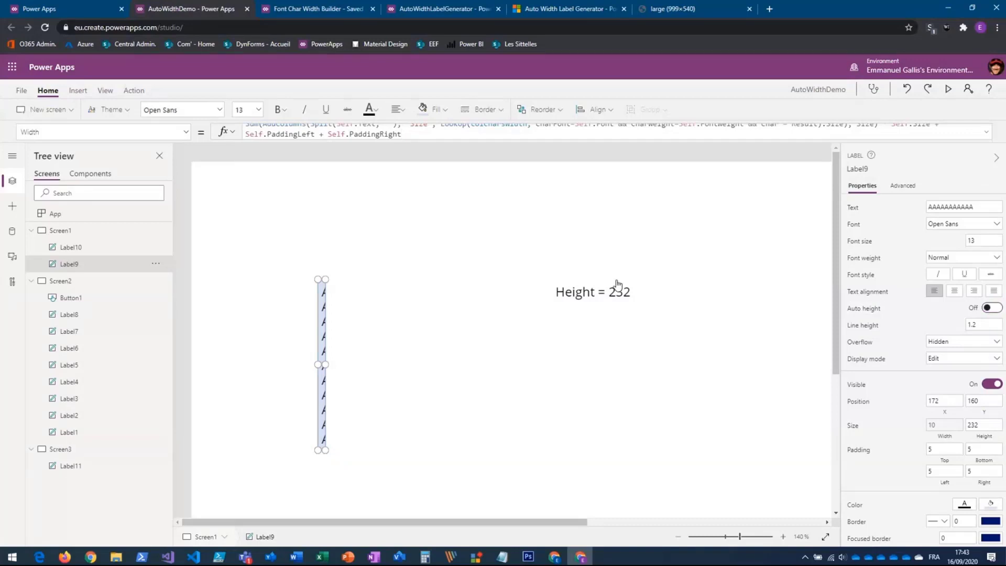
left_click_drag(324, 364, 524, 379)
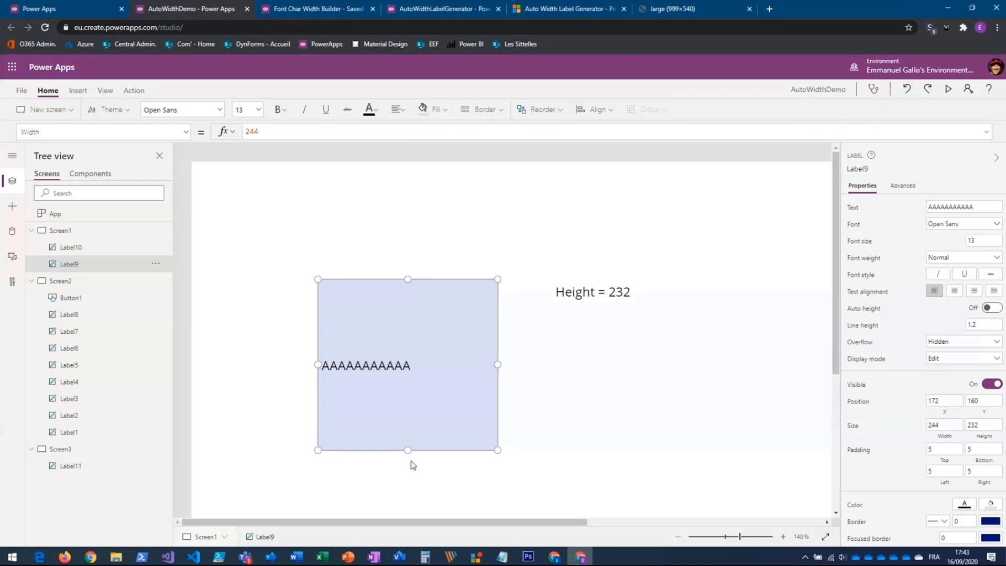
left_click_drag(407, 449, 408, 401)
left_click_drag(407, 331, 405, 306)
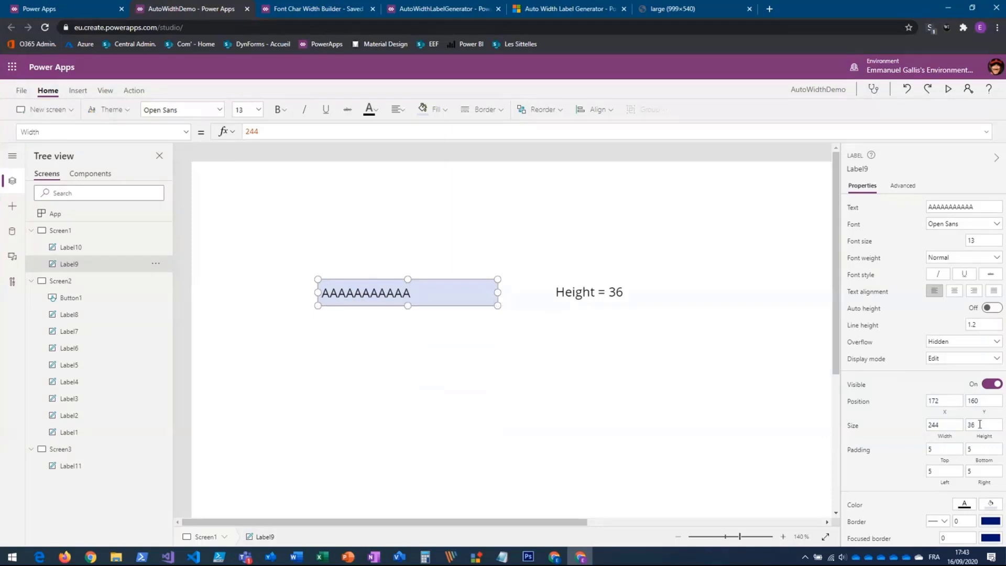
left_click_drag(980, 424, 969, 427)
type("40")
key("Return")
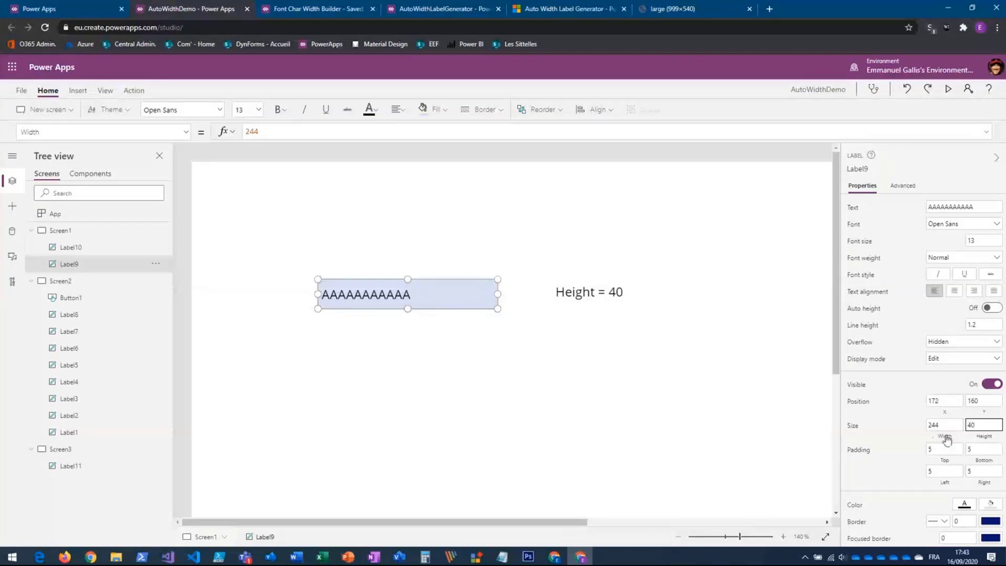
- Replace the fixed width of Label9 with the copied auto-width formula and review the full expression
left_click(946, 438)
double_click(316, 131)
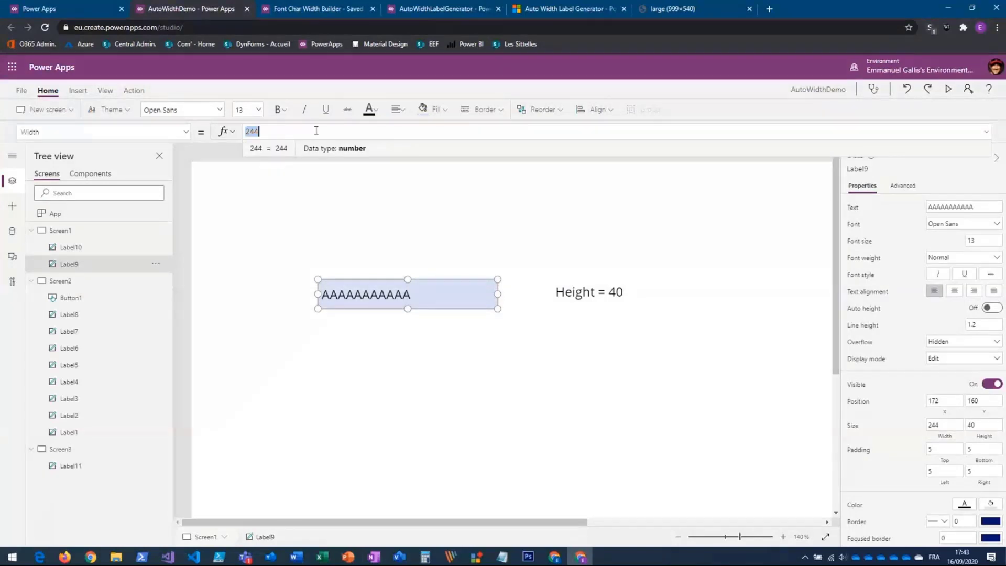
key("ctrl+v")
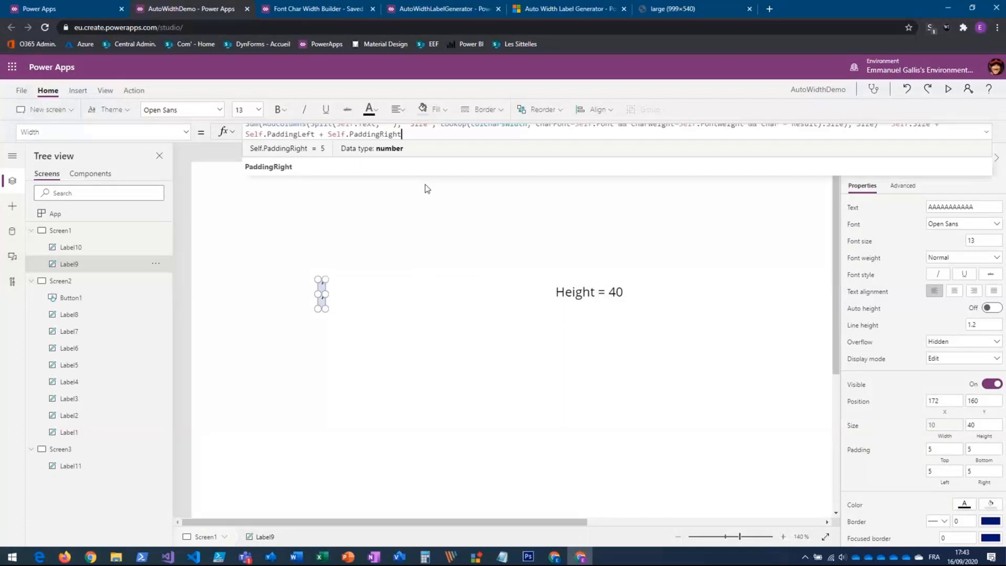
left_click(986, 133)
left_click(987, 134)
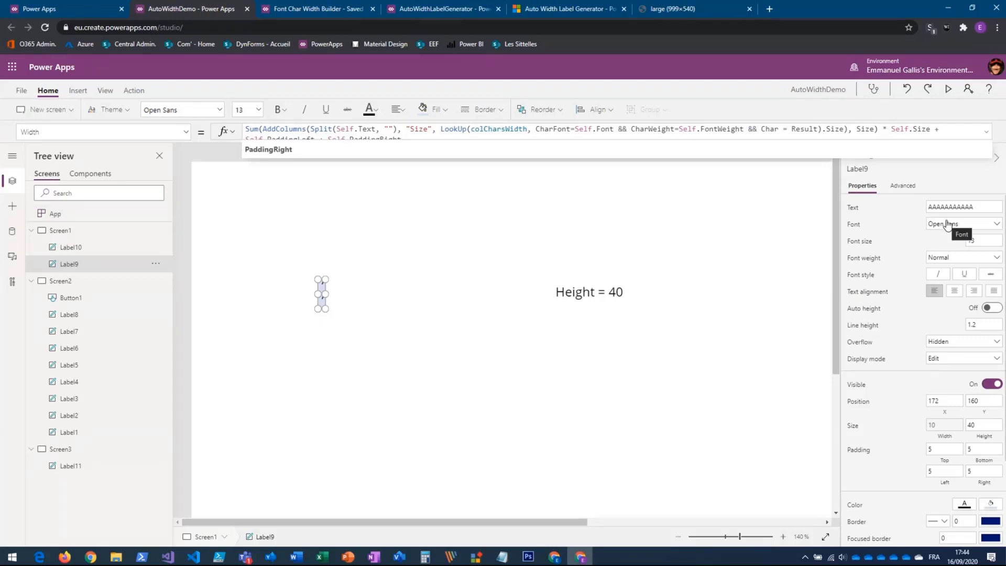
- Change the font of Label9 to Lato and append eight B characters to its text
left_click(998, 225)
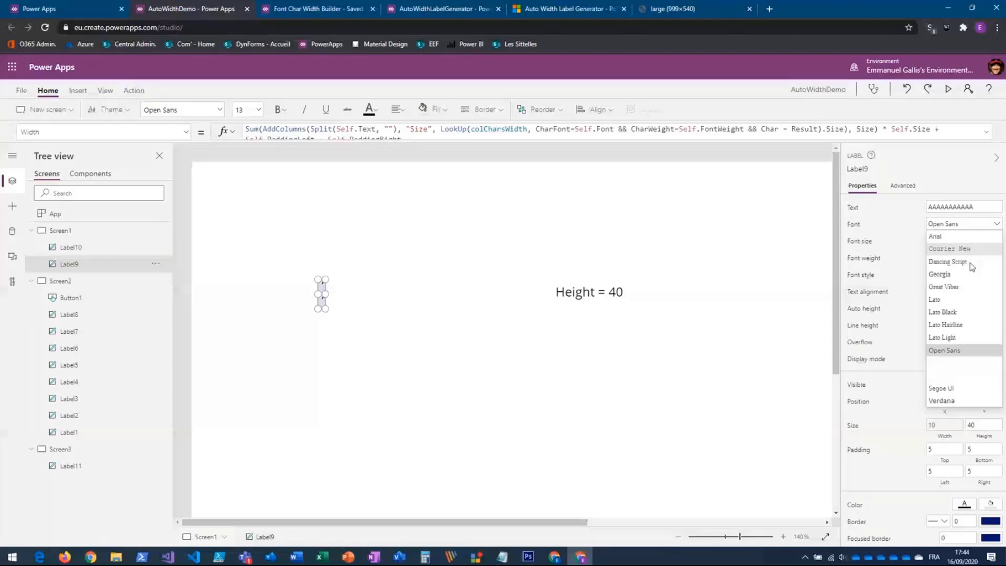
left_click(937, 299)
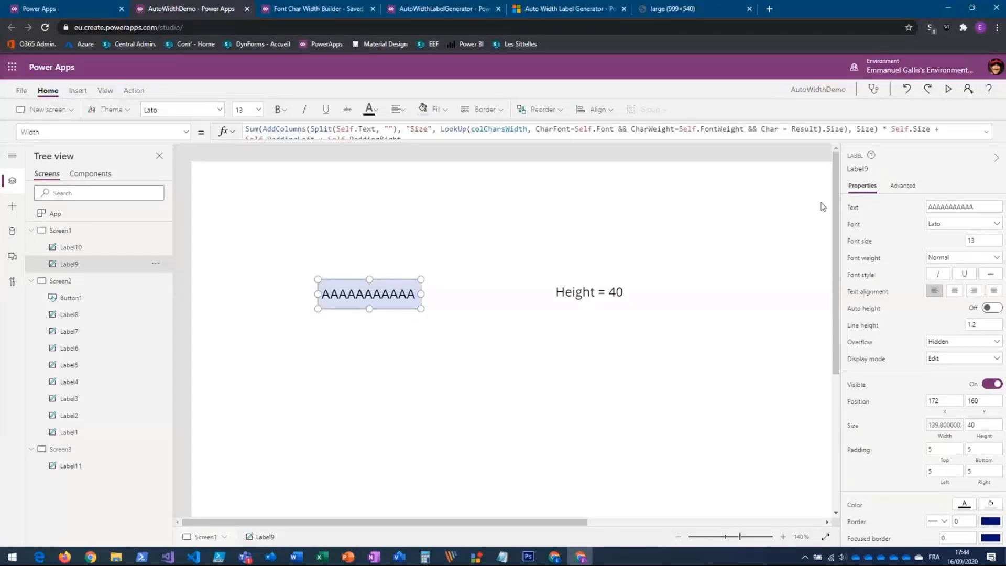
left_click(853, 207)
left_click(306, 130)
type("AAAAAAAAAAAB")
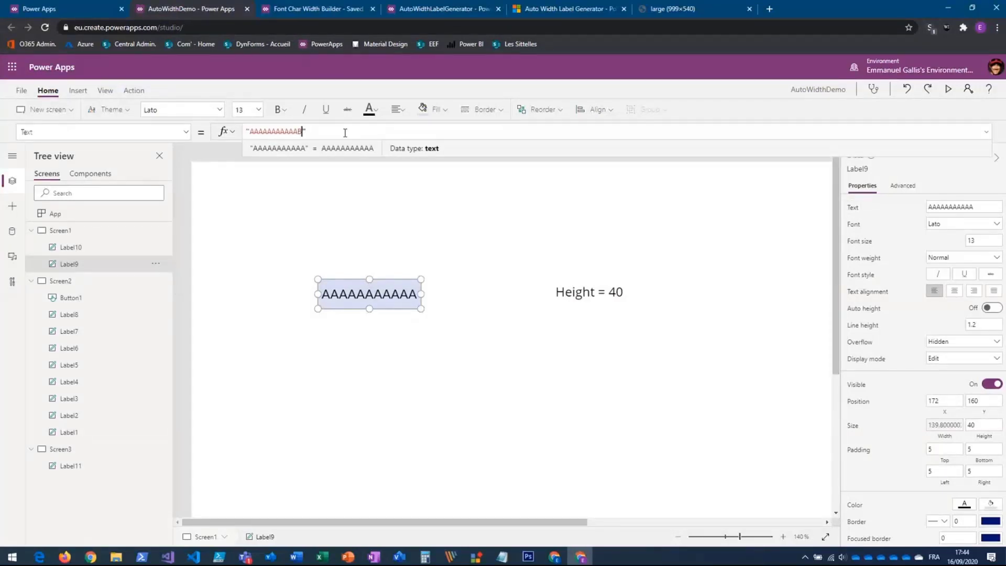
type("BBBBB")
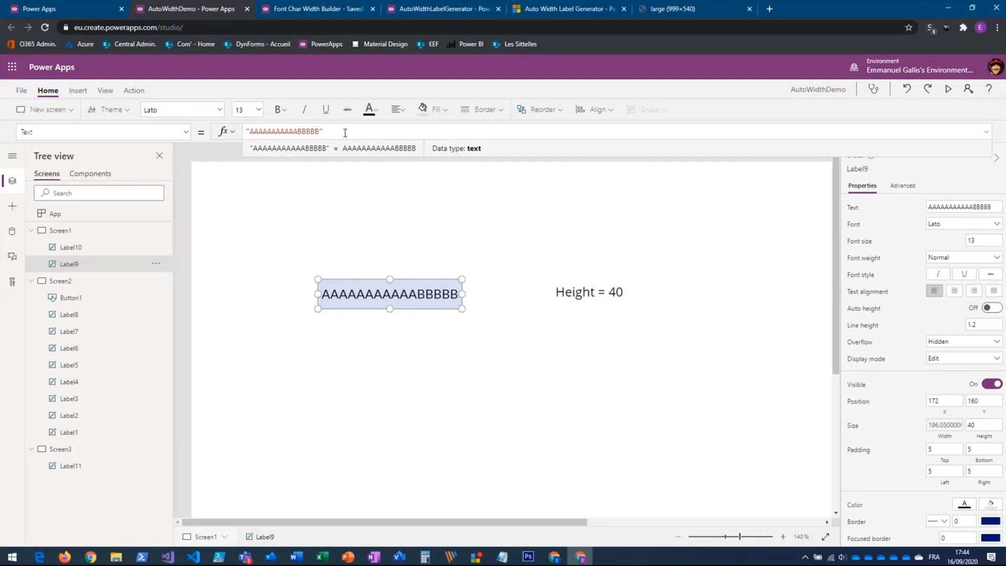
type("BBB")
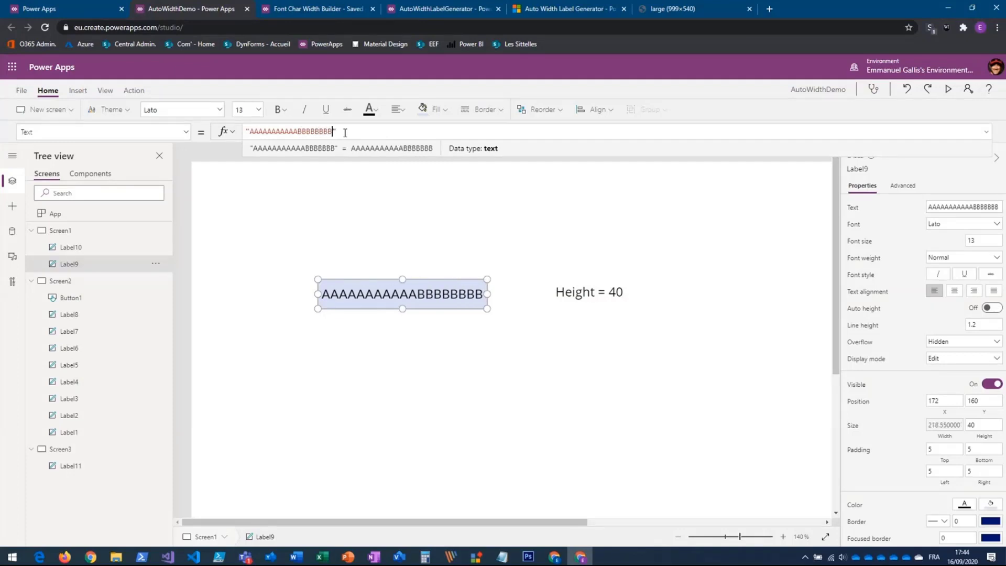
type("B")
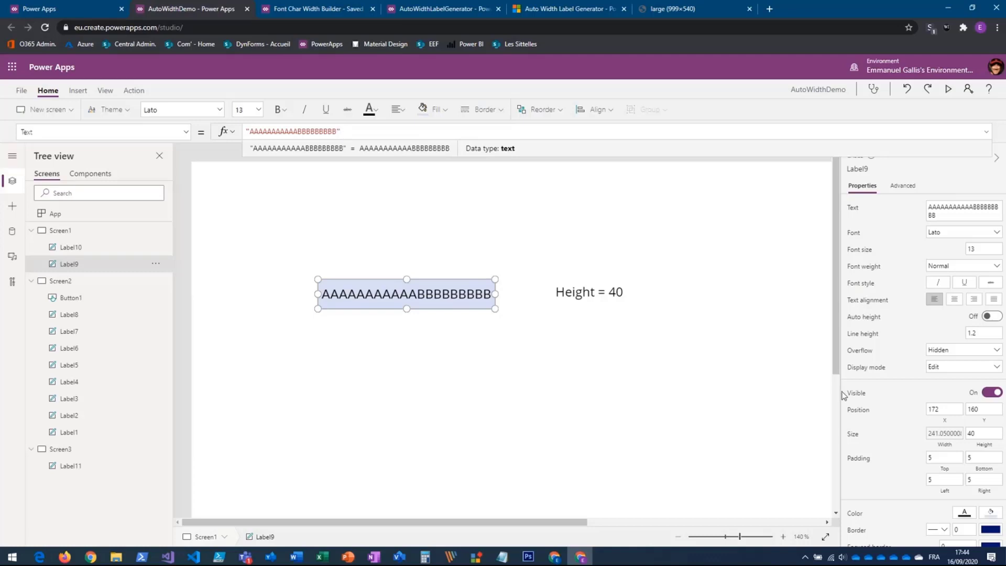
- Append another B to the text of Label9 and set its left padding to 25
left_click(937, 480)
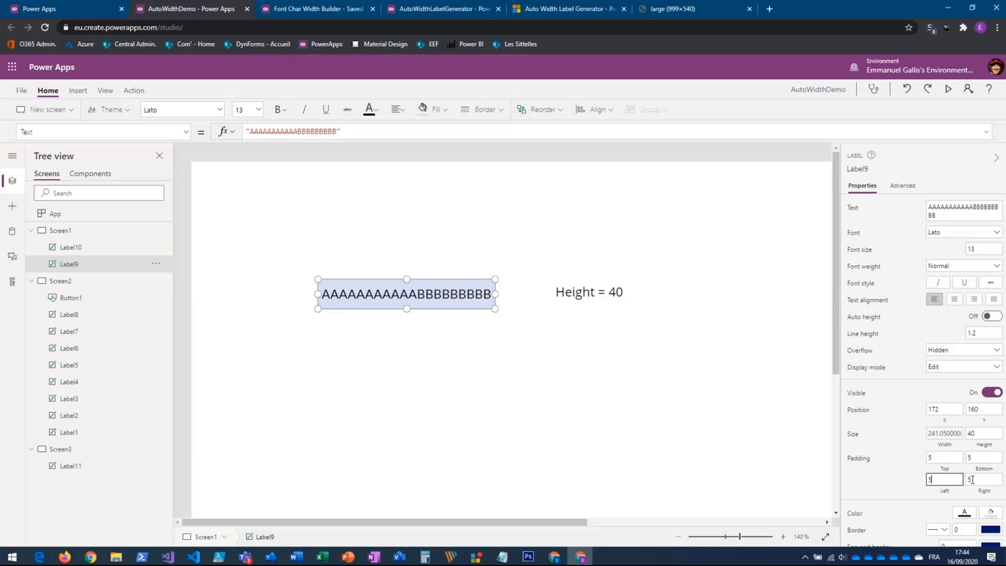
key("Tab")
left_click(934, 479)
type("2")
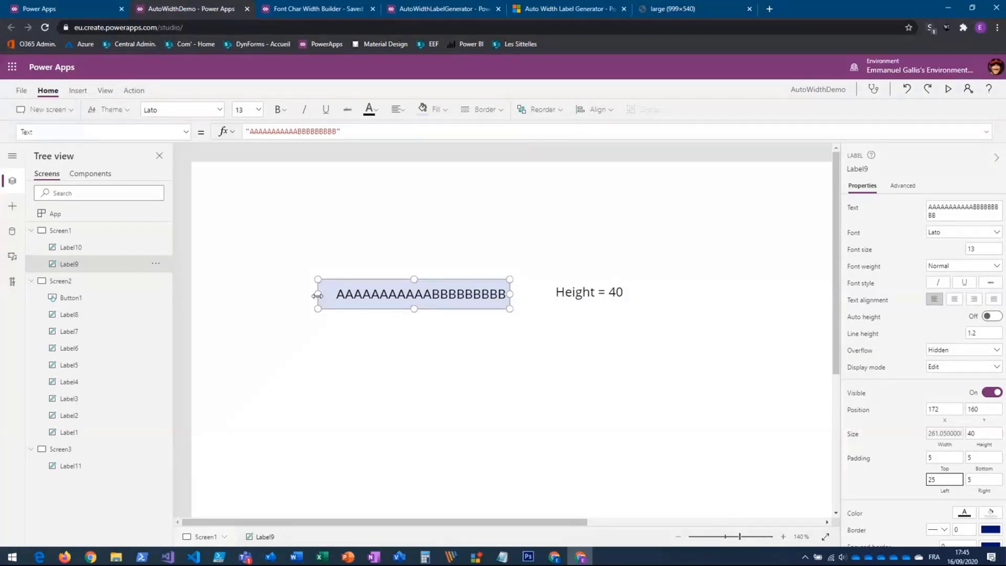
left_click(975, 480)
- Switch to AutoWidthLabelGenerator, examine its test section with the sample text, and return to AutoWidthDemo
left_click(437, 12)
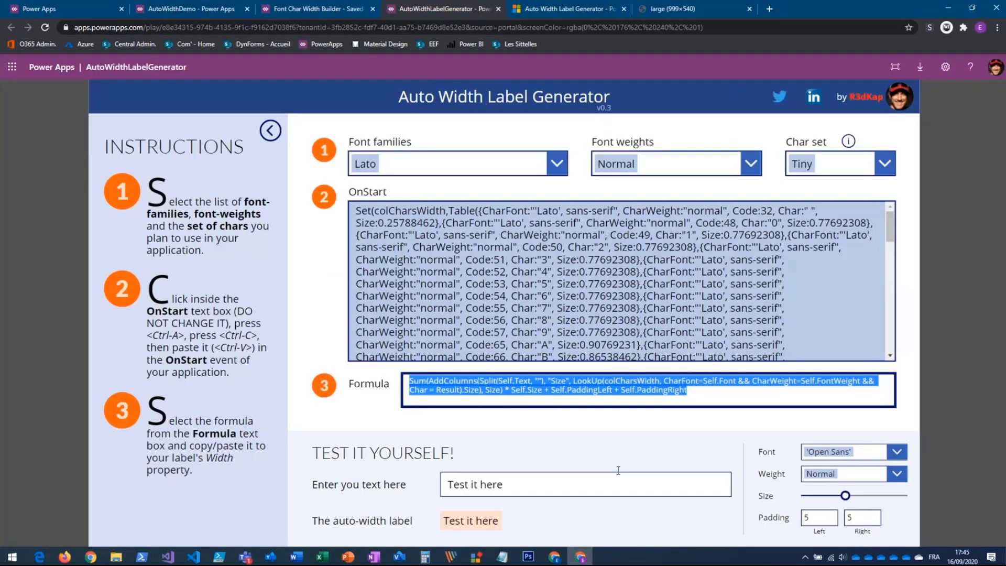
left_click(582, 426)
left_click(576, 484)
key("ctrl+a")
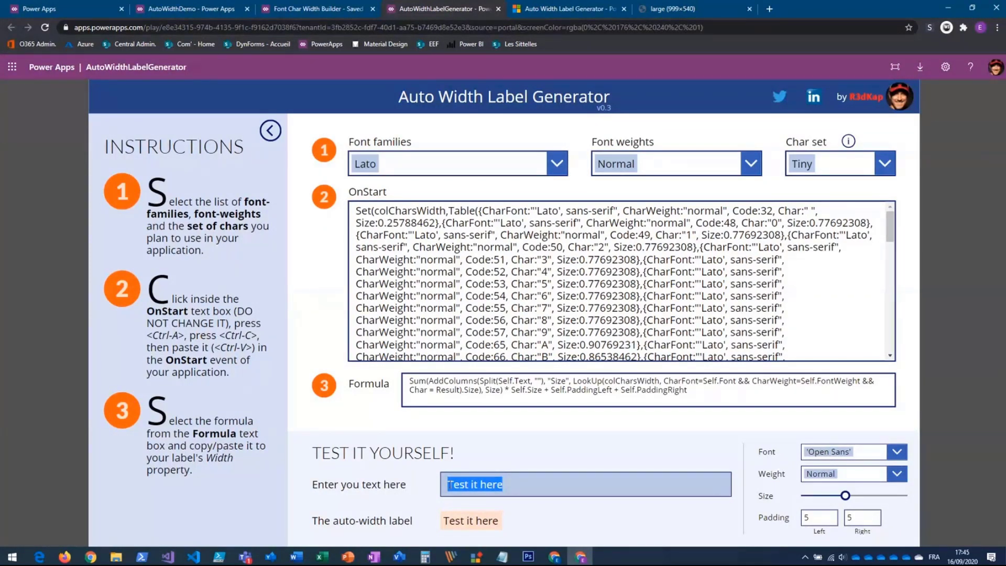
left_click(202, 9)
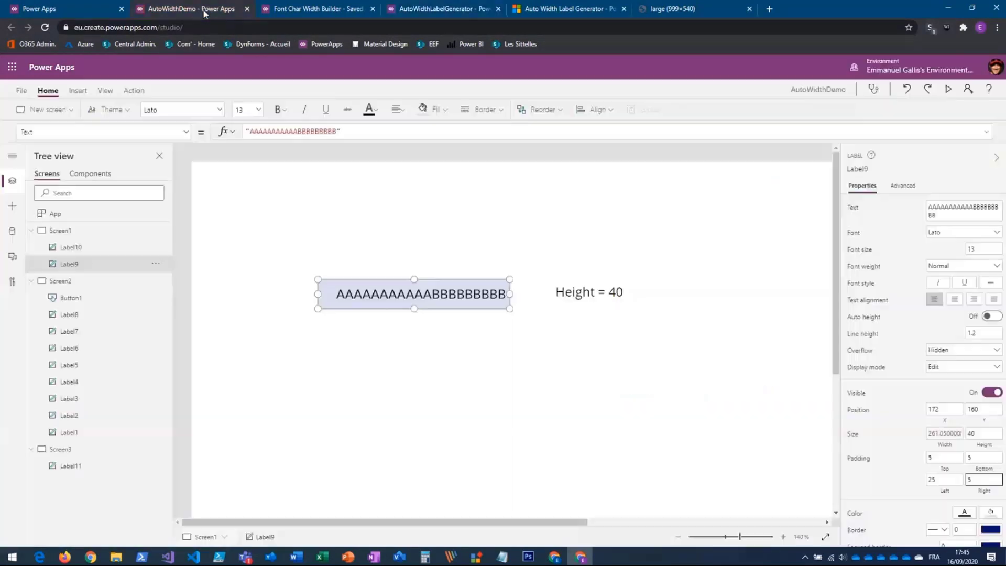
- Set the font size of Label9 to 18 and move the label clear of the height label, to about X 45, Y 156
left_click(452, 294)
left_click(982, 248)
type("18")
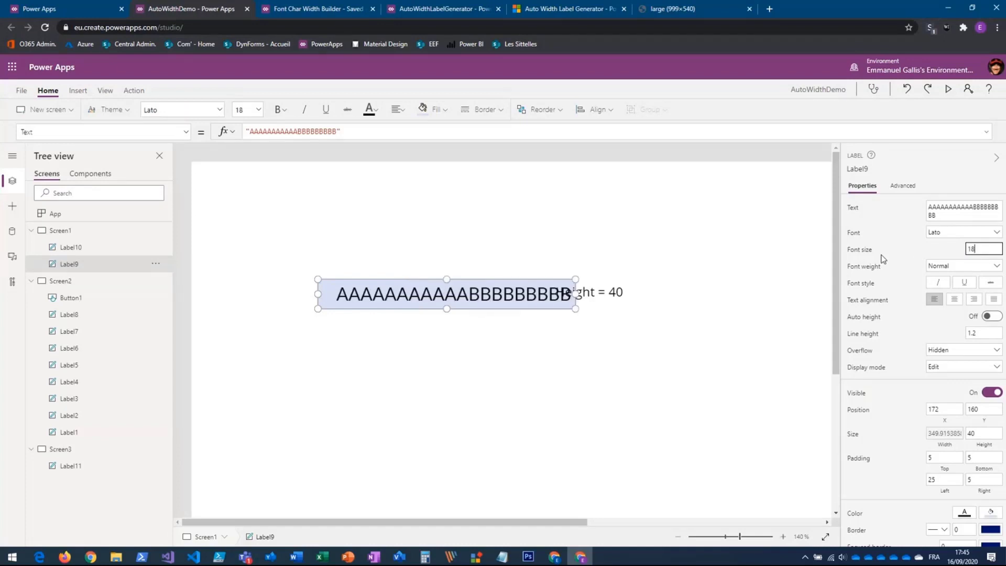
left_click_drag(432, 294, 339, 290)
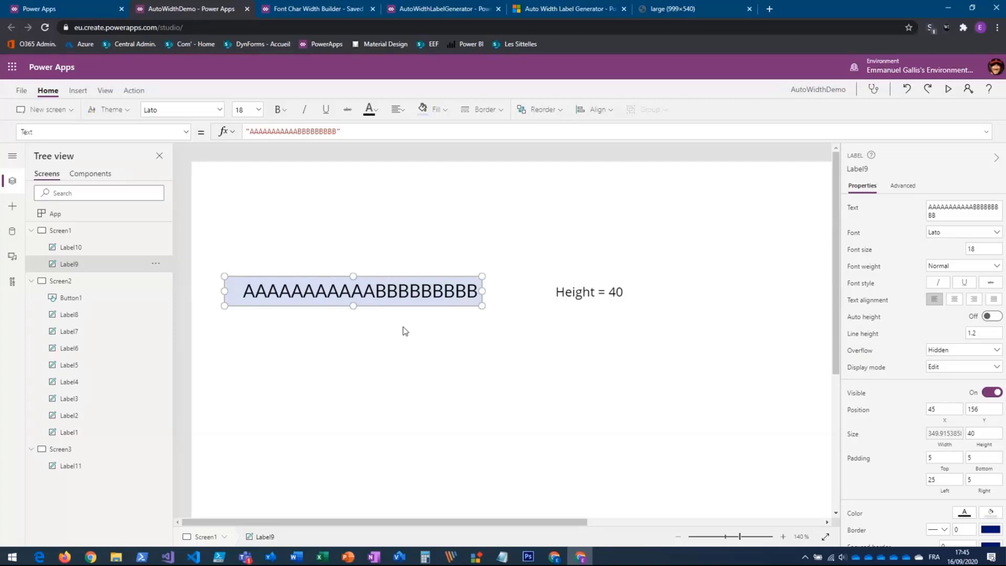
- Check the first tab label on Screen2, and copy the complete auto-width formula from the width of Label9 on Screen1
left_click(59, 285)
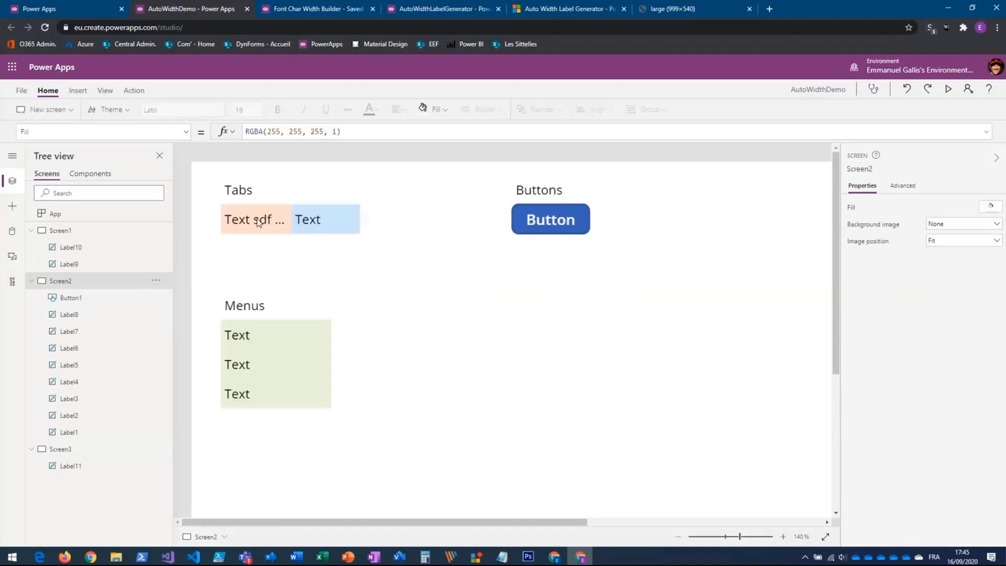
left_click(245, 229)
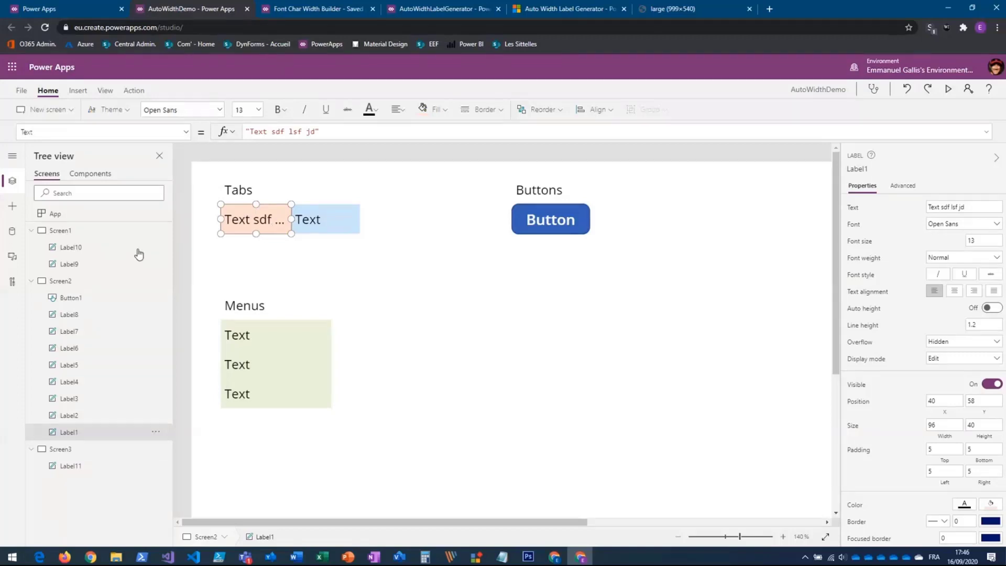
left_click(69, 264)
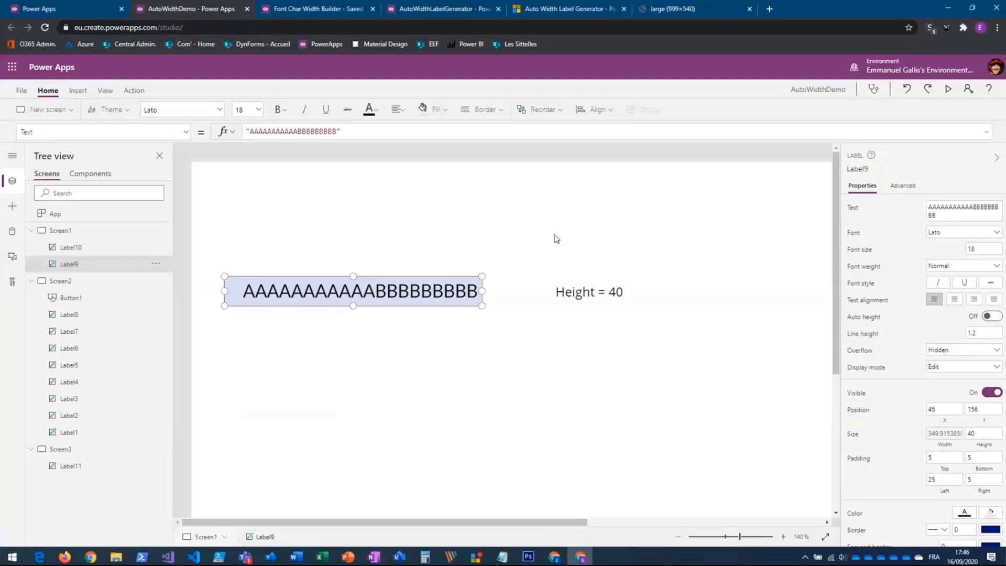
left_click(402, 131)
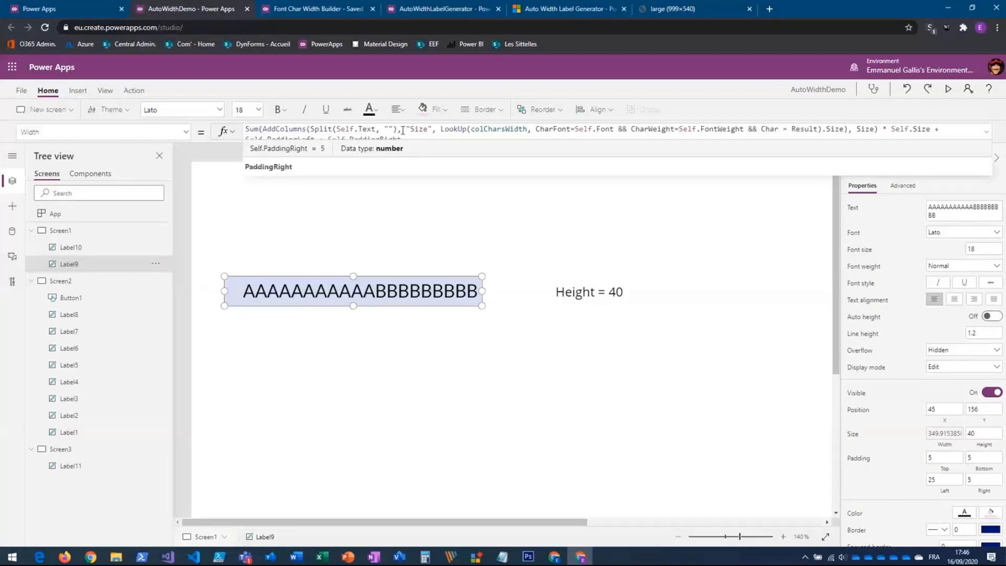
key("ctrl+a")
key("ctrl+c")
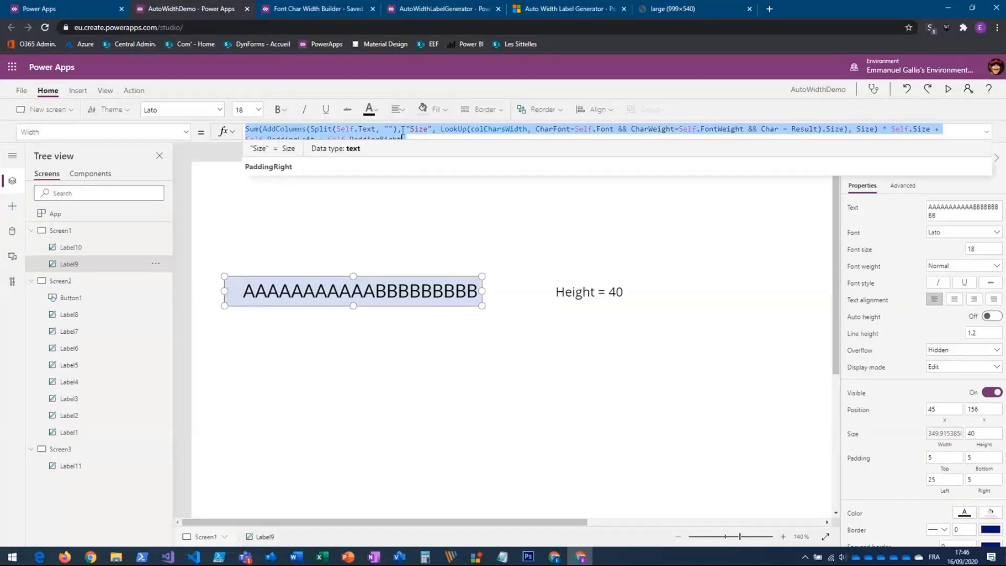
- Replace the fixed width of Label1 on Screen2 with the copied auto-width formula and change its font to Lato
left_click(63, 281)
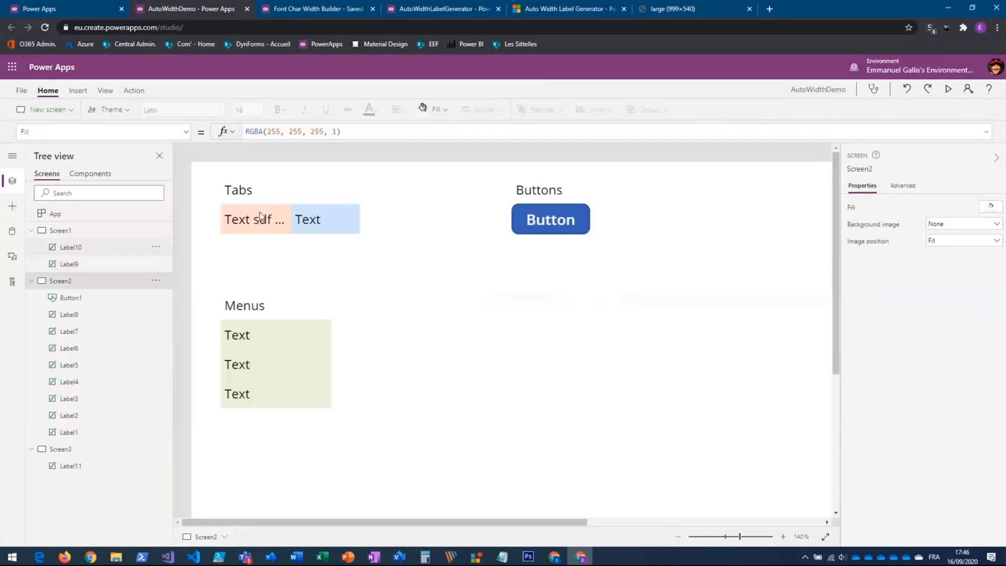
left_click(264, 217)
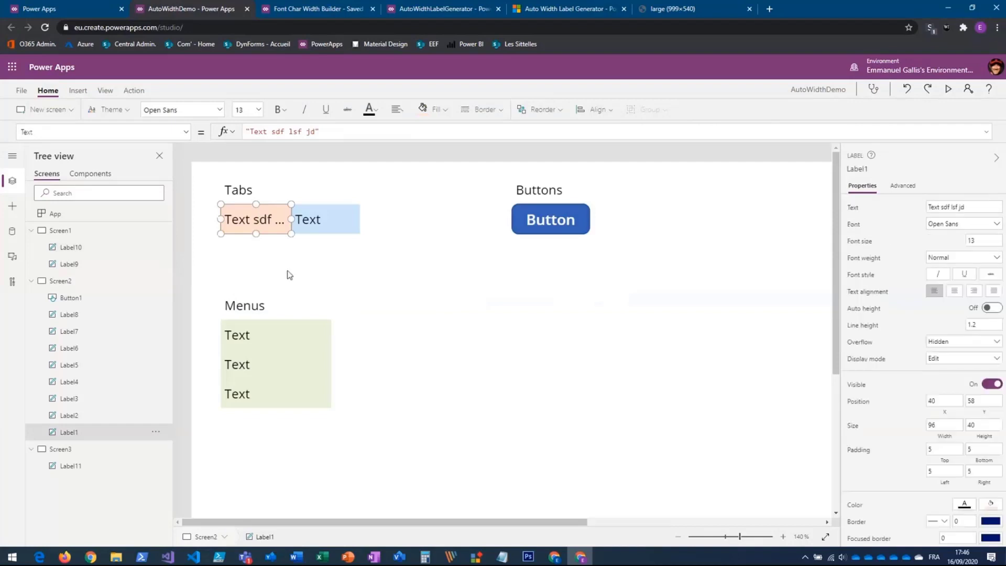
left_click(943, 428)
left_click(278, 131)
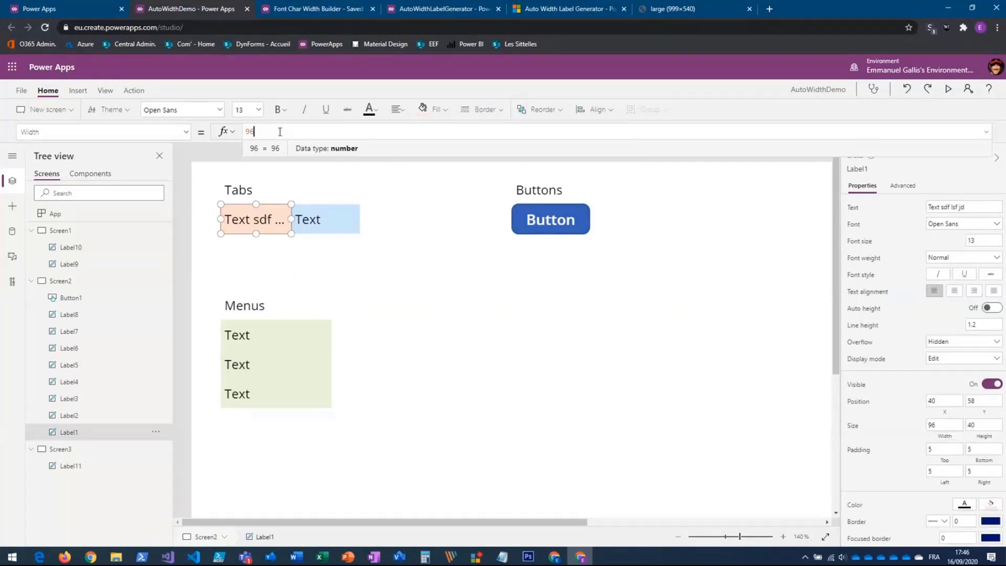
key("ctrl+a")
key("ctrl+v")
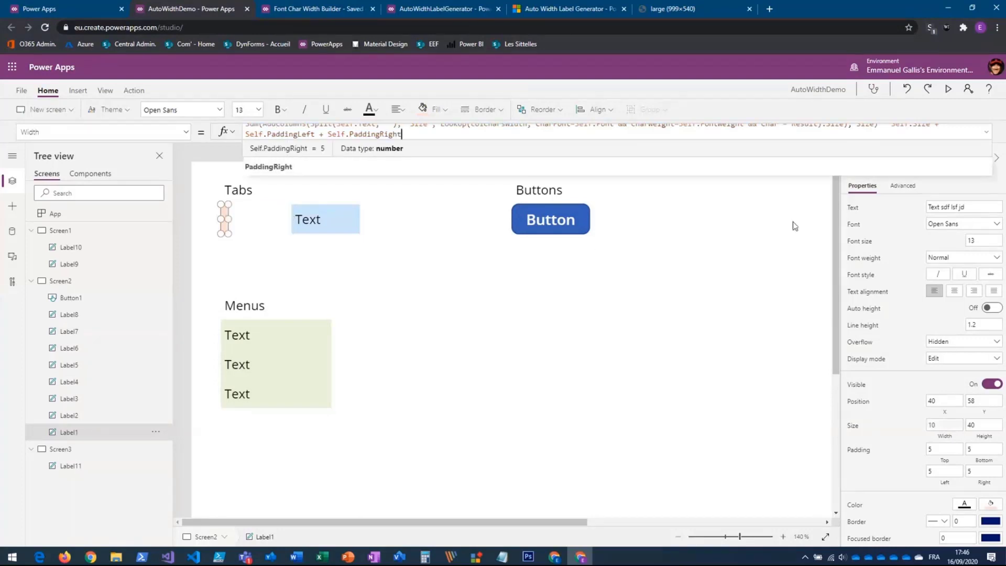
left_click(948, 225)
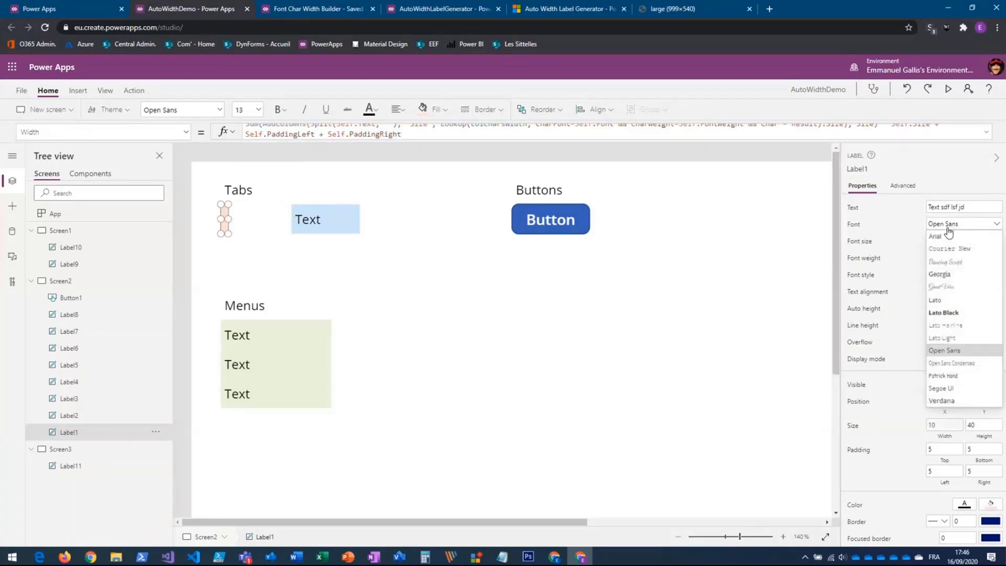
left_click(937, 301)
- Set the X position of Label2 to Label1.X + Label1.Width so it follows the first tab
left_click(341, 222)
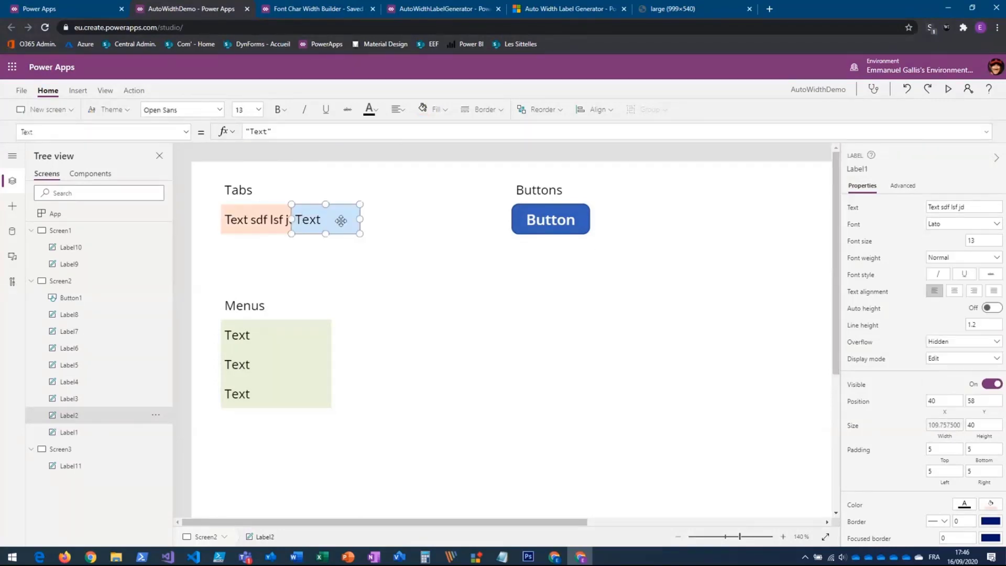
left_click(940, 403)
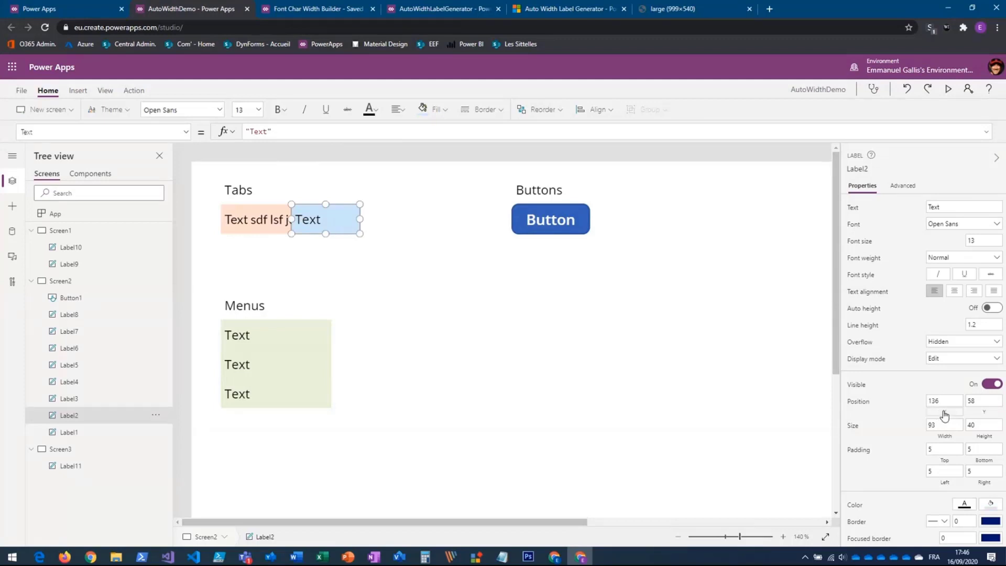
left_click(249, 131)
double_click(250, 131)
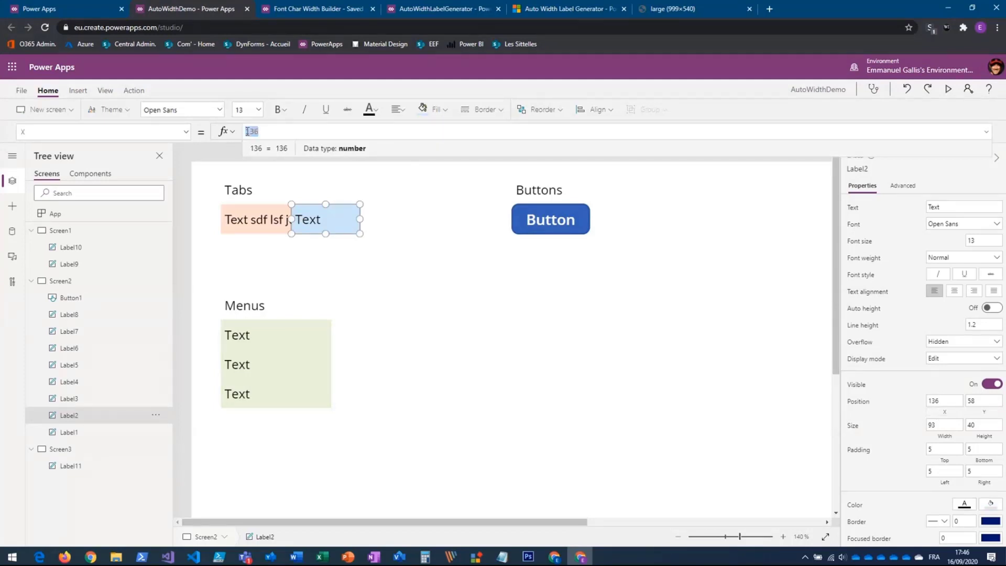
left_click(268, 221)
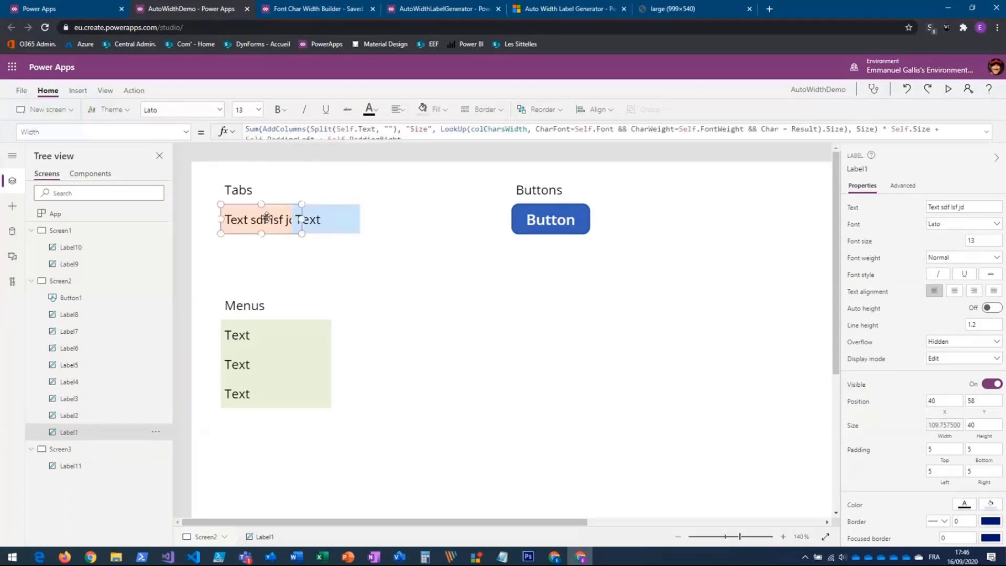
left_click(327, 219)
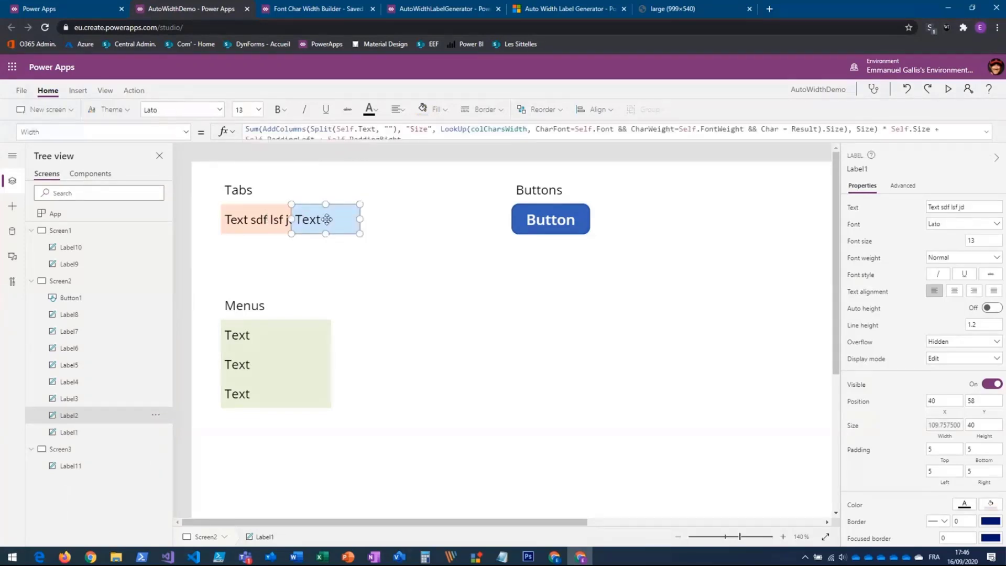
left_click(943, 412)
left_click(264, 132)
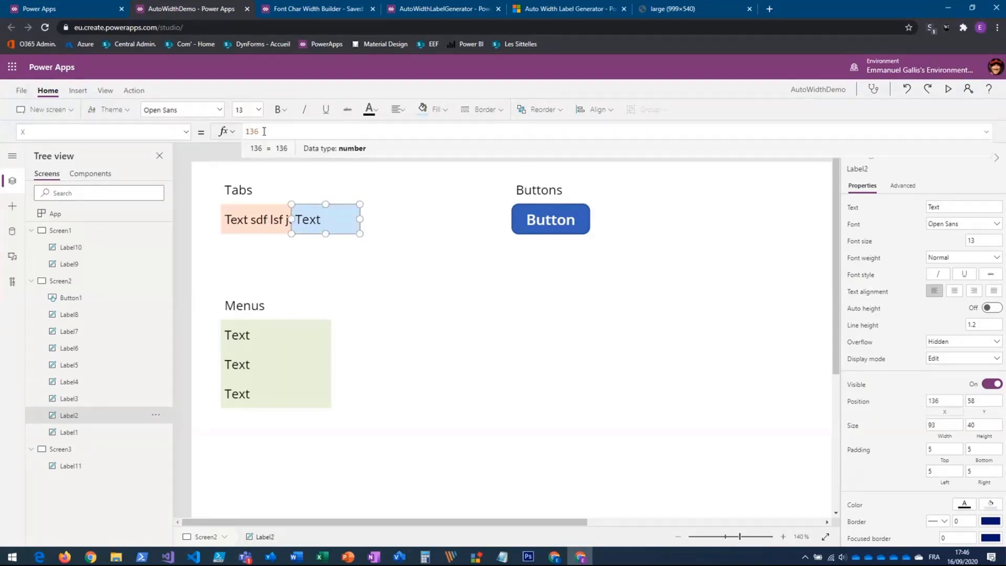
double_click(264, 131)
type("Label1.X")
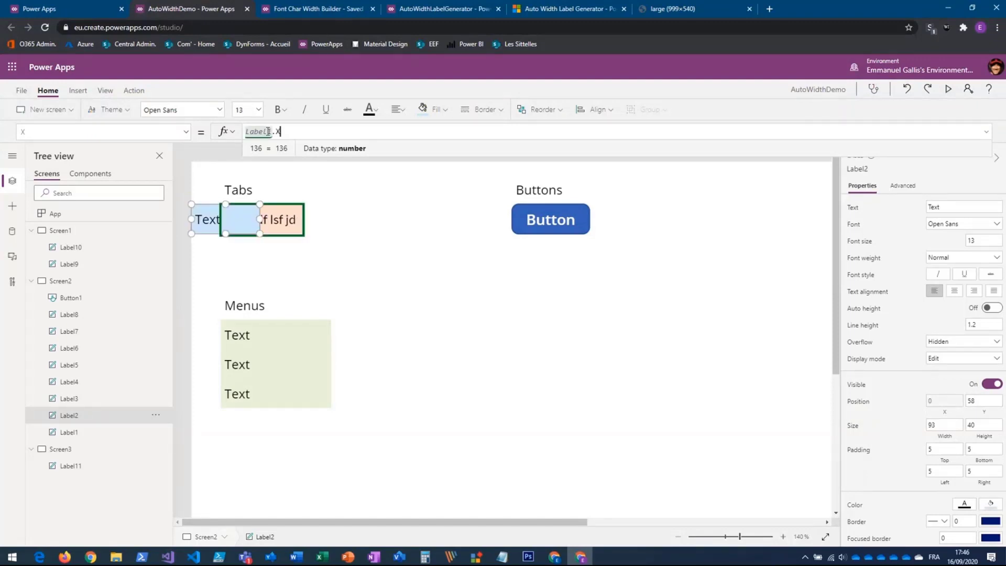
type(" + Label1")
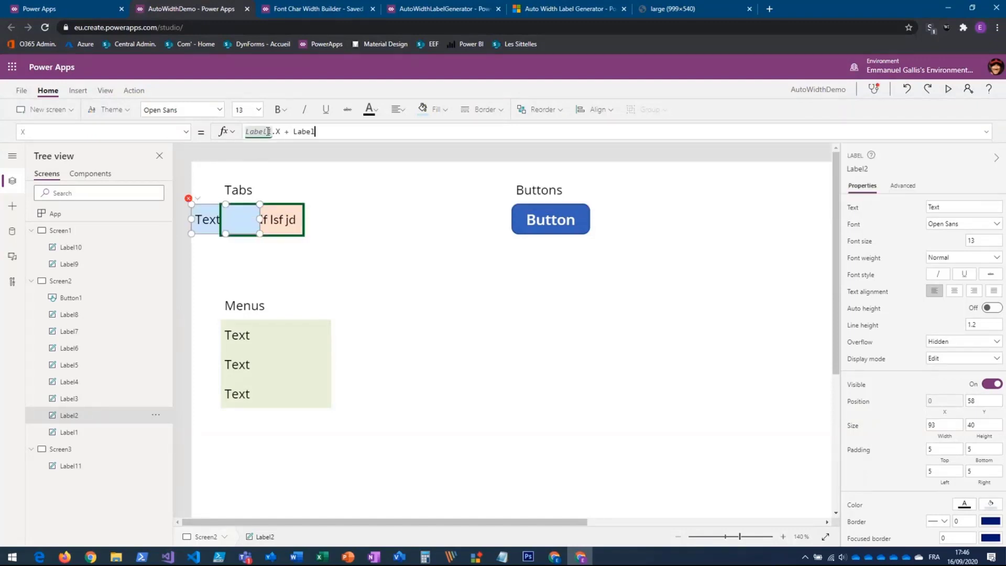
type("1.Width")
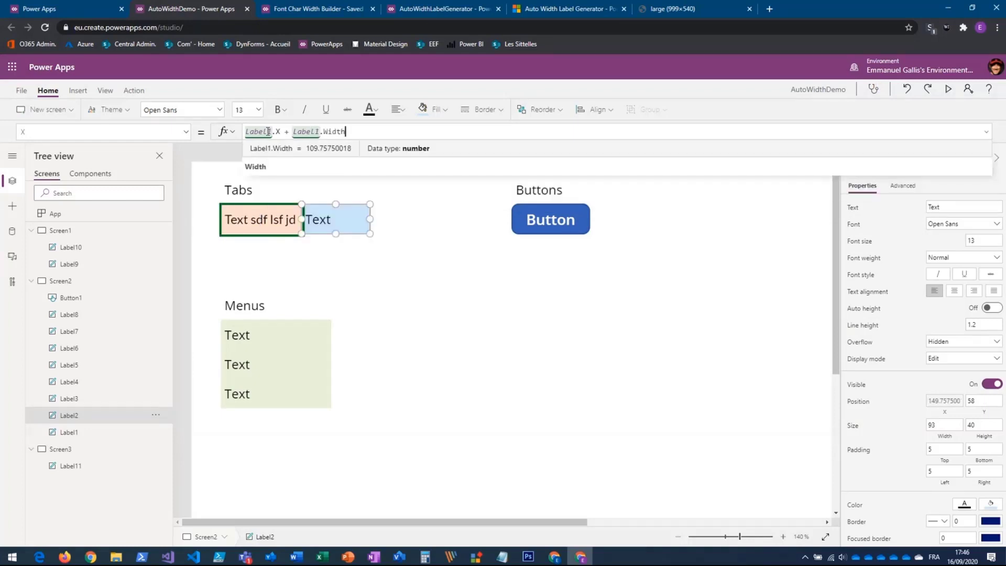
- Shorten the text of Label1 to "Text s"
left_click(335, 261)
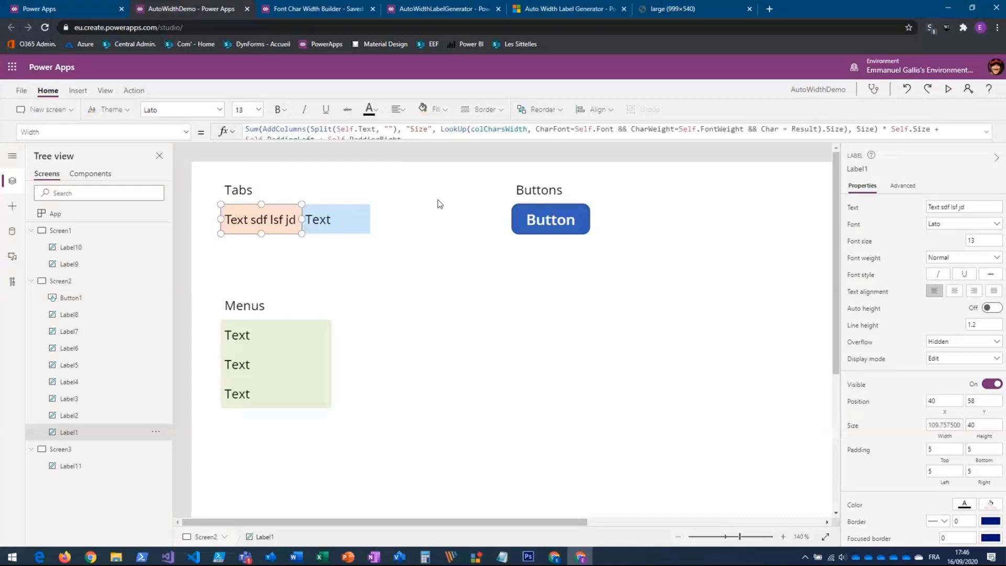
left_click(852, 208)
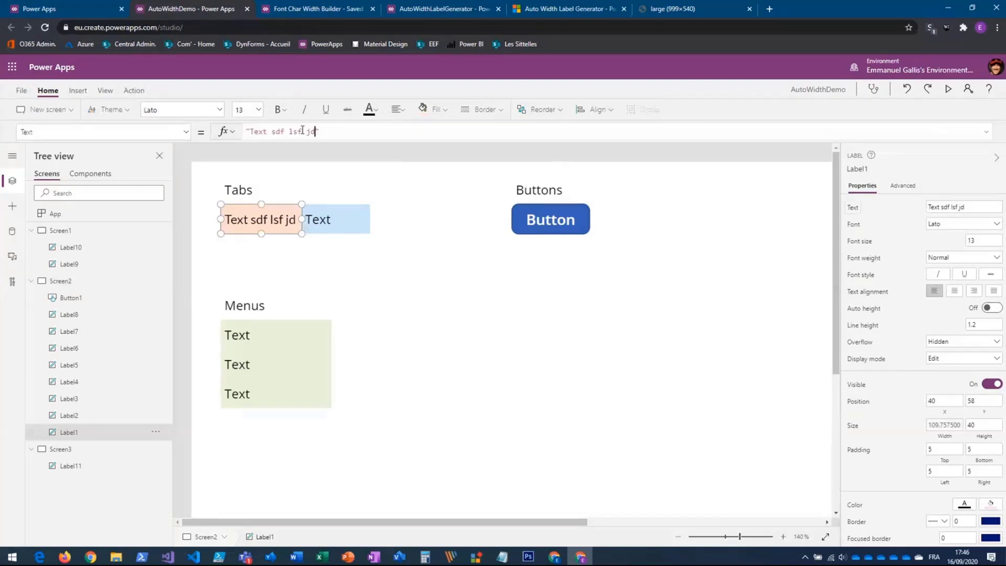
left_click_drag(316, 131, 278, 131)
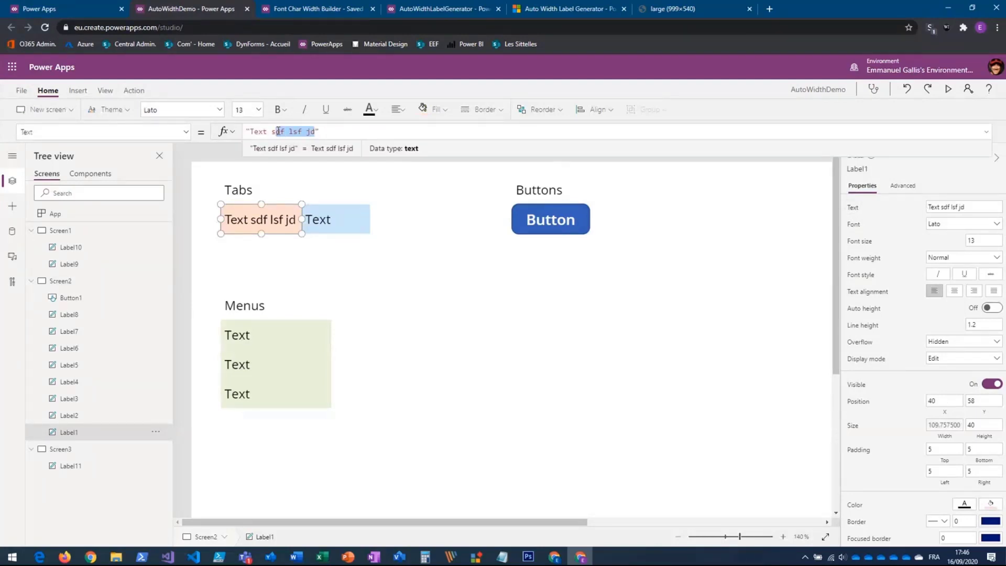
key("BackSpace")
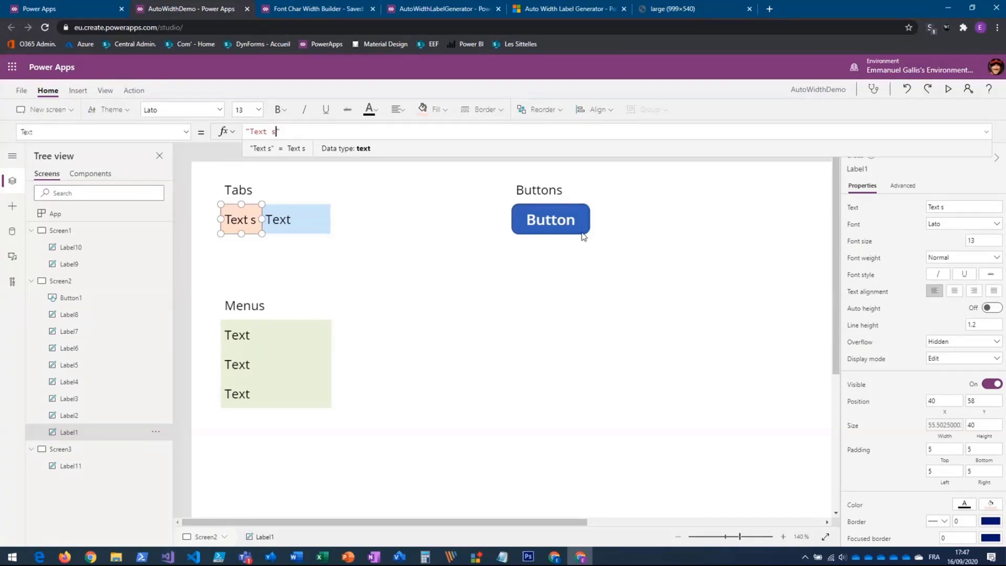
- Replace the fixed width of Button1 with the copied auto-width formula
left_click(563, 219)
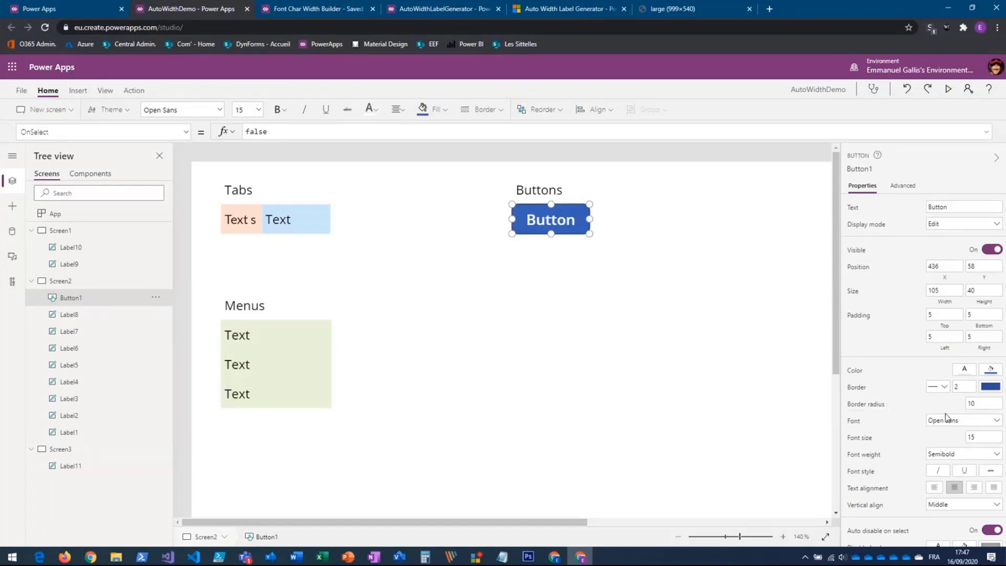
left_click(944, 290)
left_click(271, 131)
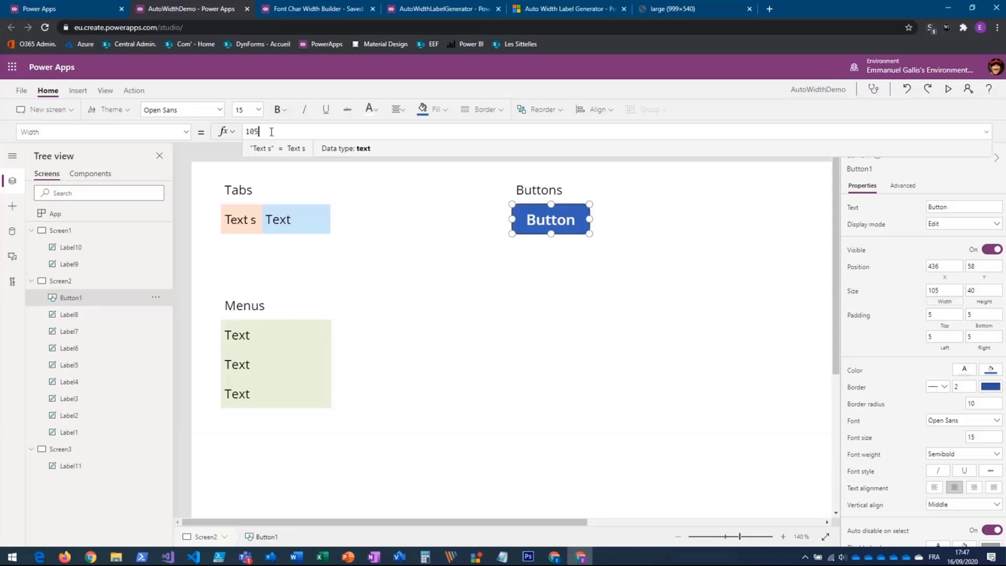
key("ctrl+a")
key("ctrl+v")
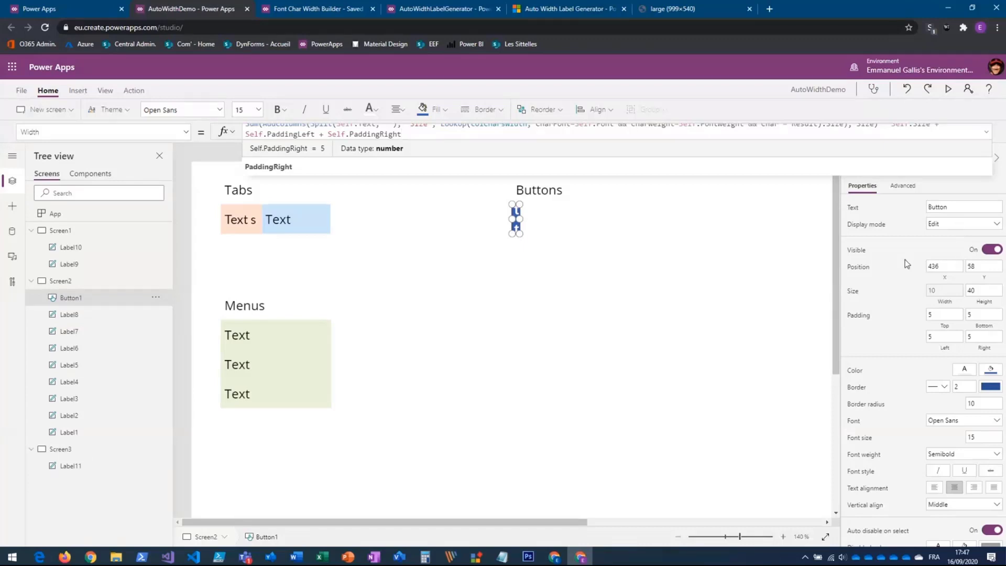
- Change Button1's font to Lato and its font weight to Normal
left_click(965, 422)
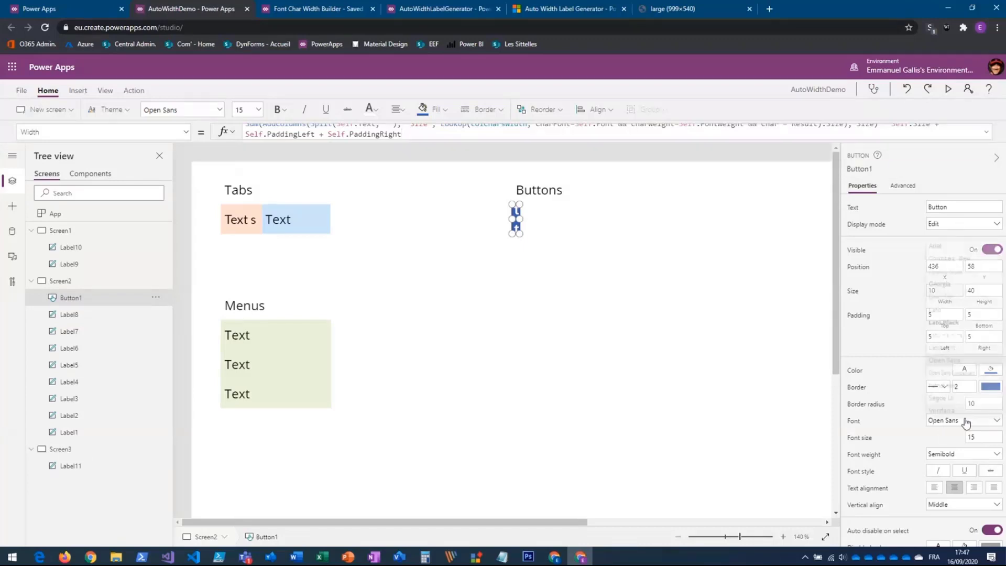
left_click(937, 308)
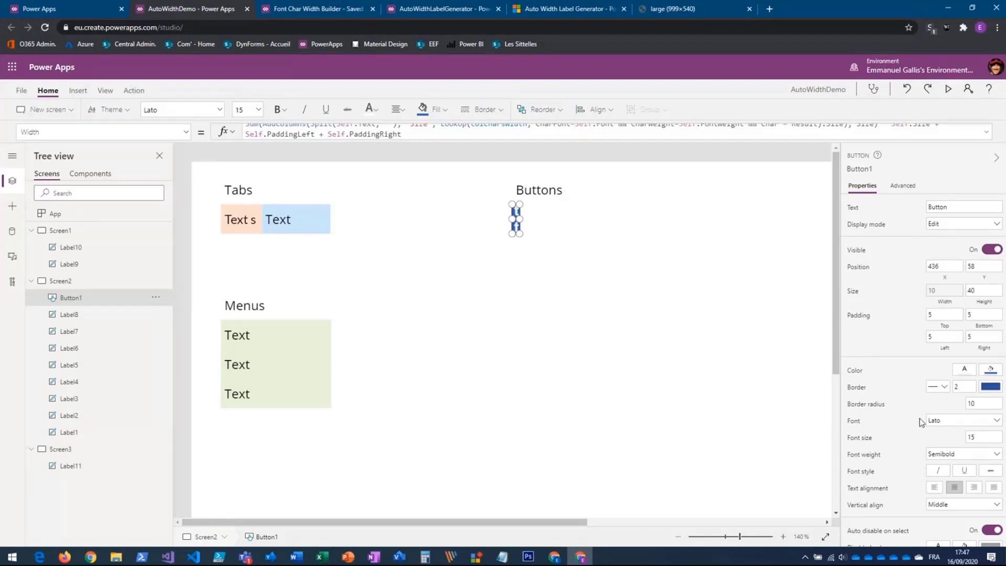
left_click(941, 454)
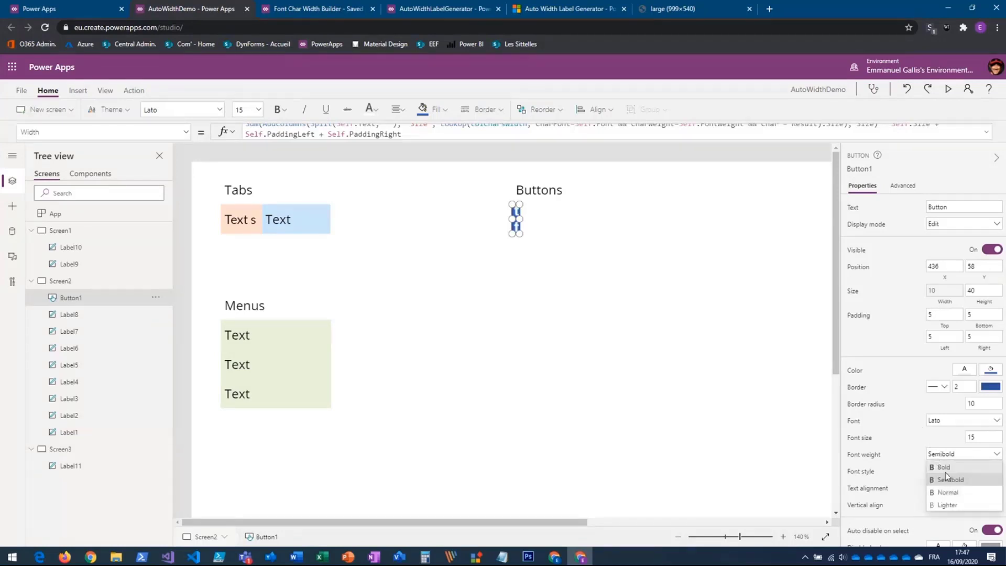
left_click(953, 493)
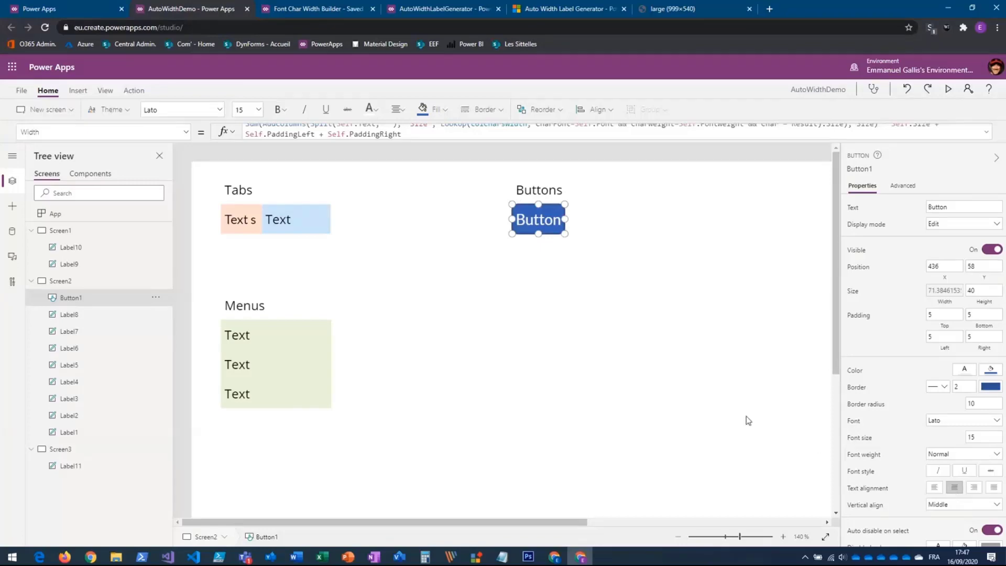
- Switch to the Auto Width Label Generator and examine the OnStart code and the width formula, including its Self references
left_click(445, 9)
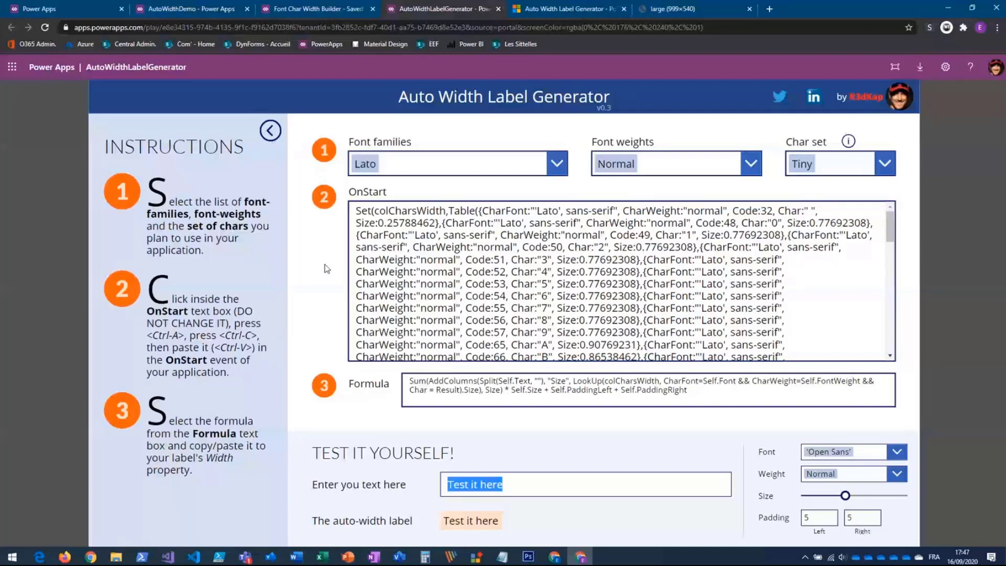
left_click(549, 239)
key("ctrl+a")
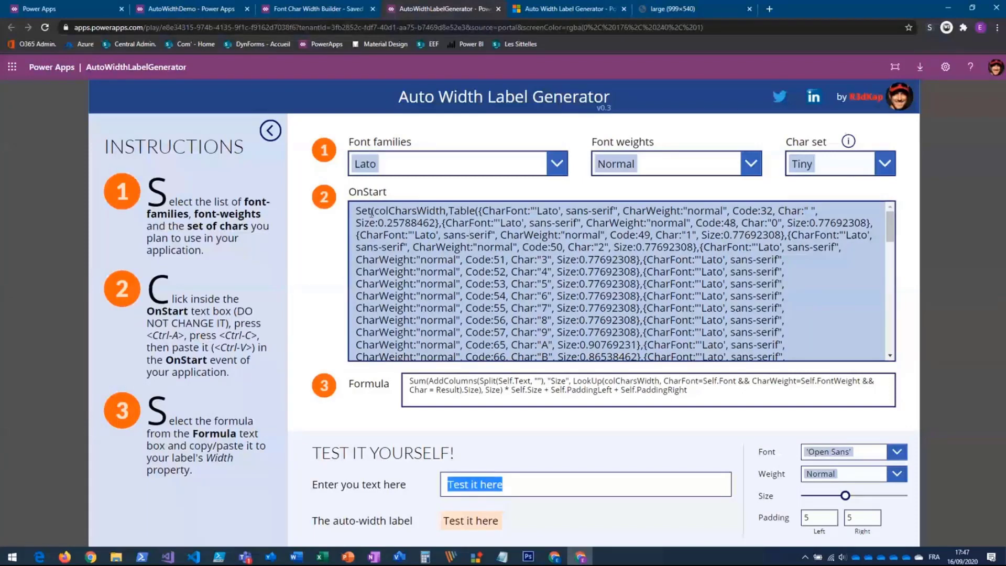
left_click_drag(360, 211, 802, 338)
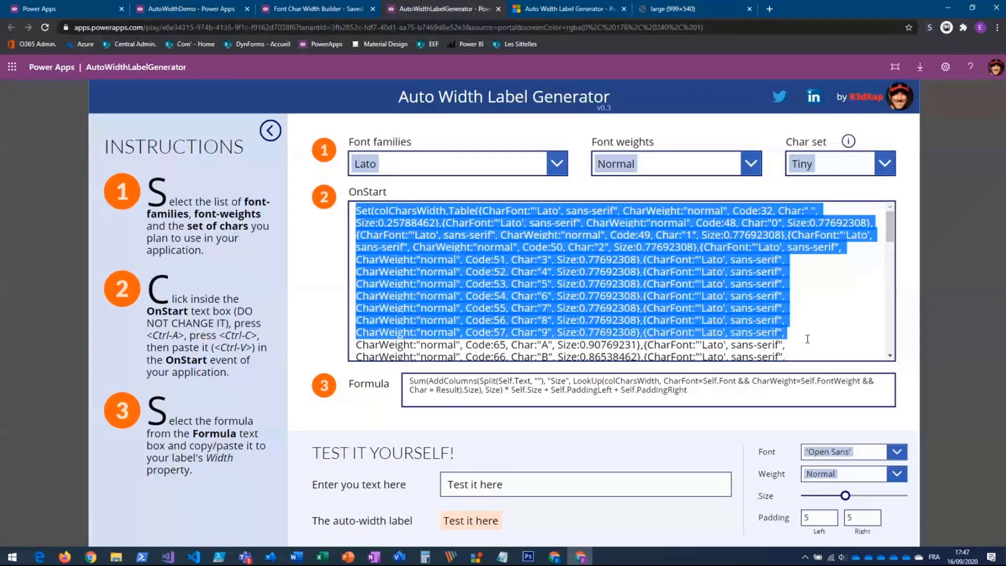
left_click(711, 390)
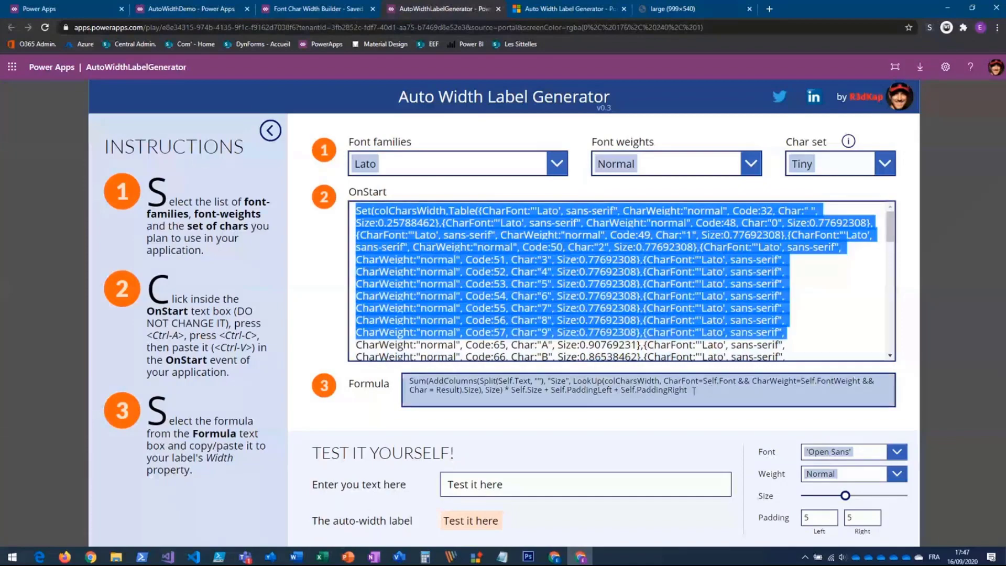
left_click_drag(711, 390, 531, 390)
left_click_drag(426, 383, 411, 380)
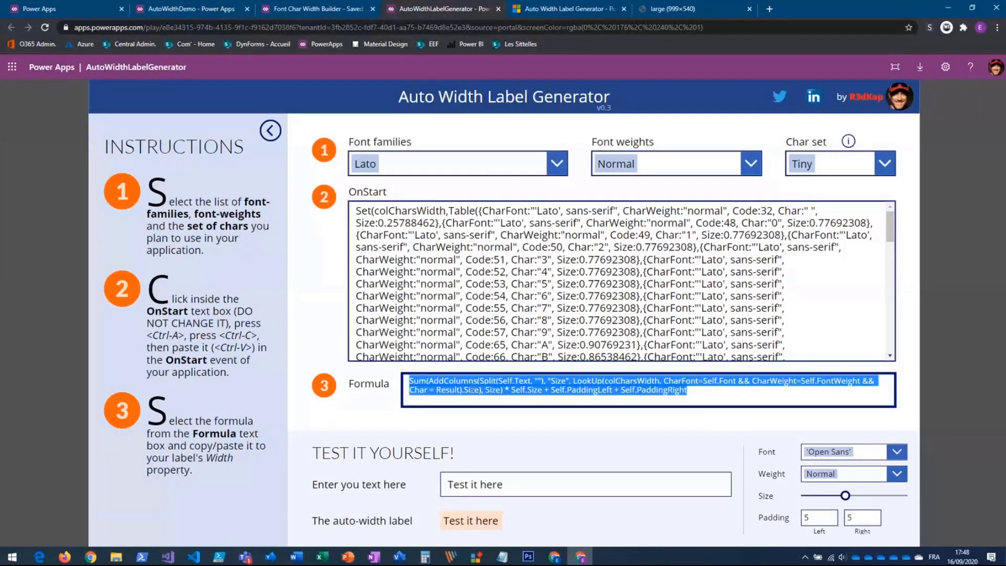
left_click(620, 382)
double_click(507, 380)
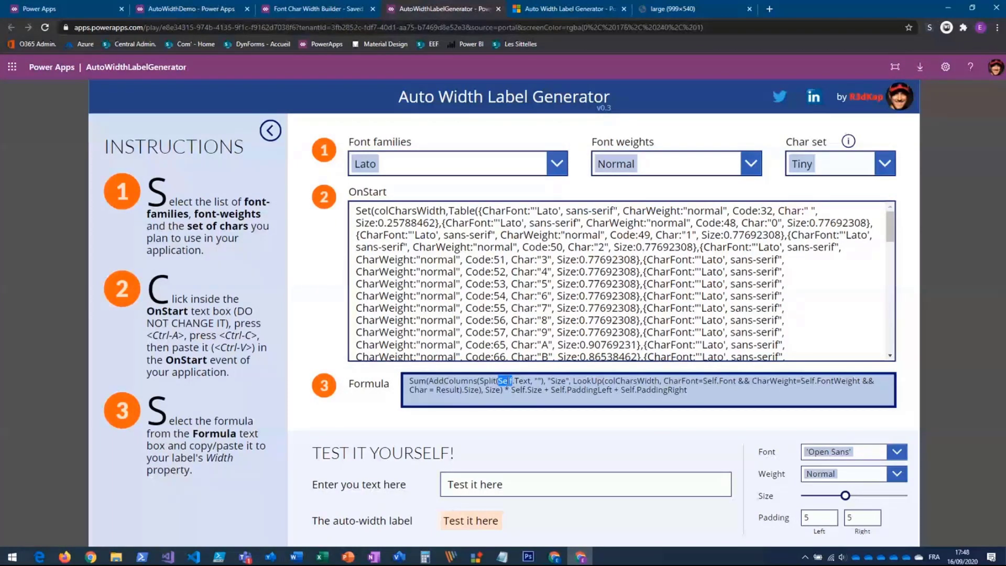
left_click(811, 254)
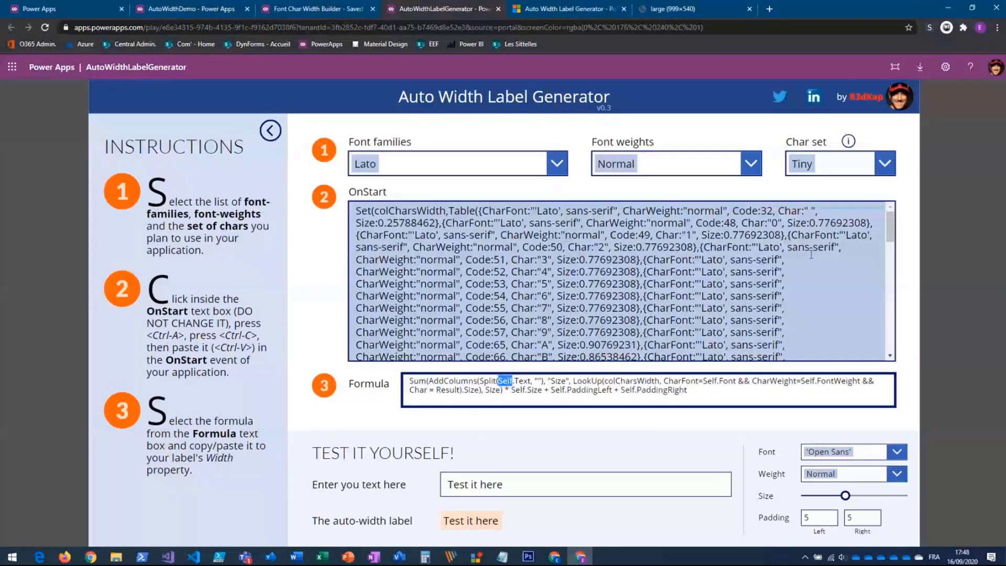
left_click(811, 254)
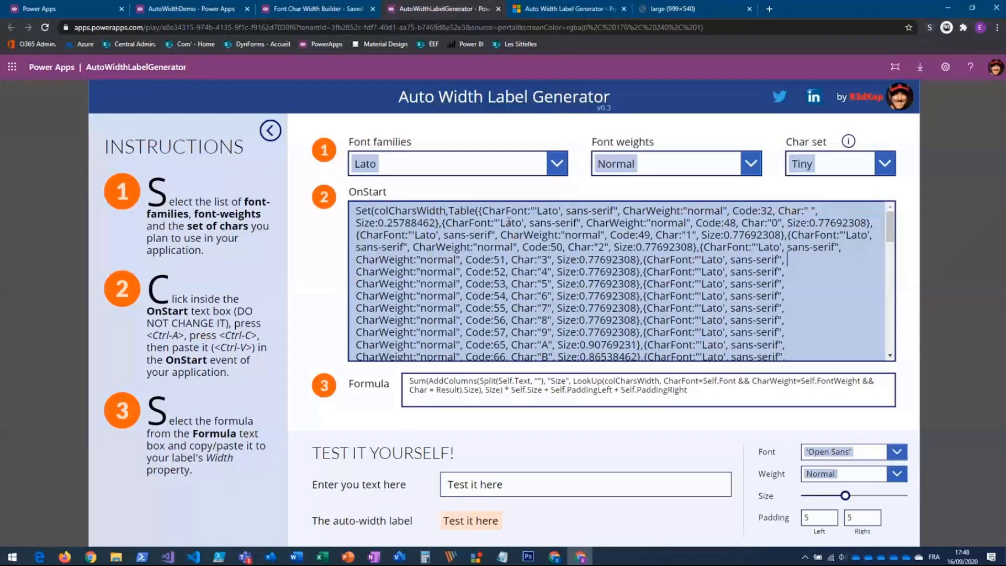
- Add 'Dancing Script', Georgia, 'Great Vibes' and 'Lato Hairline' to the selected font families alongside Lato
left_click(556, 163)
left_click(404, 224)
left_click(404, 253)
left_click(414, 294)
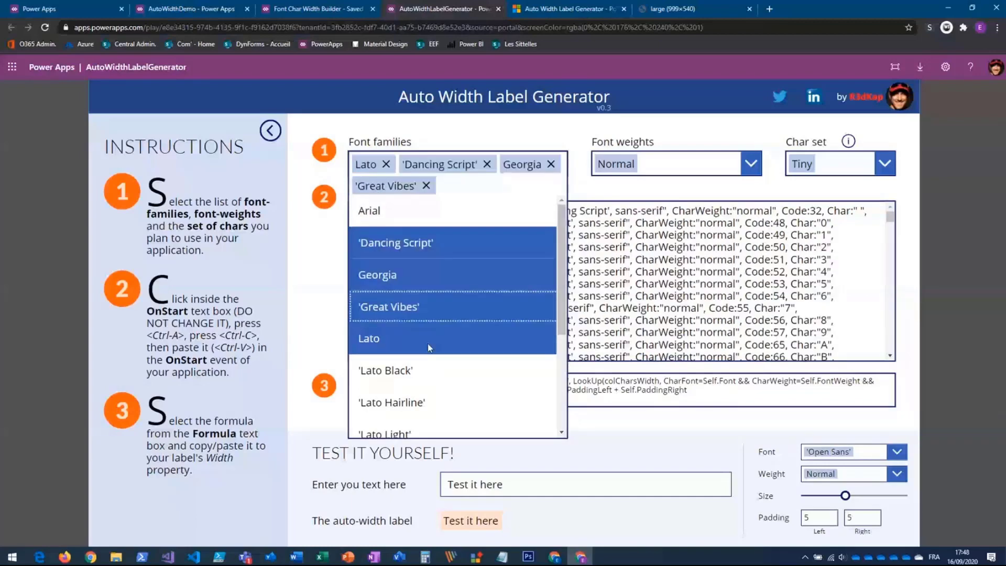
left_click(431, 402)
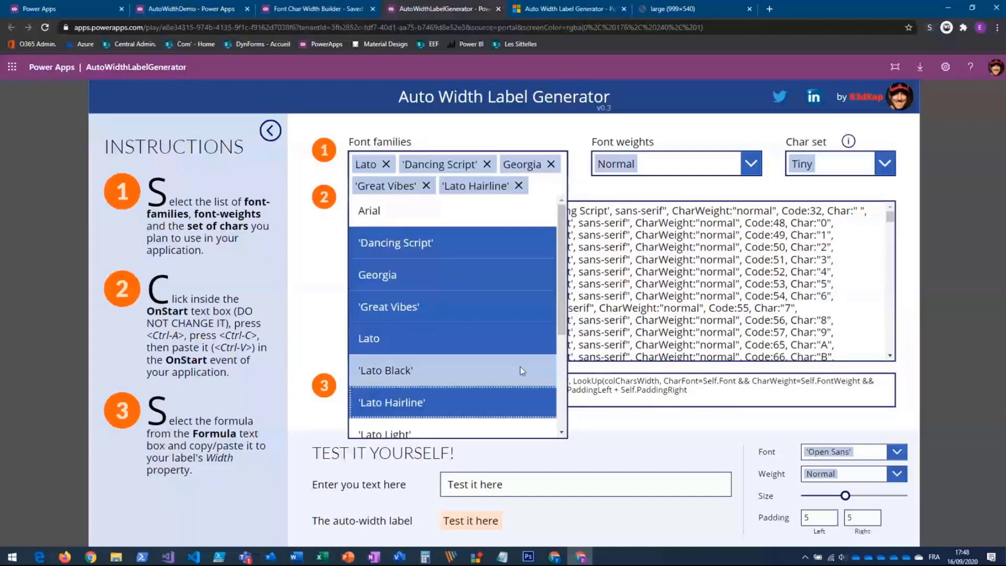
- Add Semibold and Bold to the selected font weights alongside Normal
left_click(751, 162)
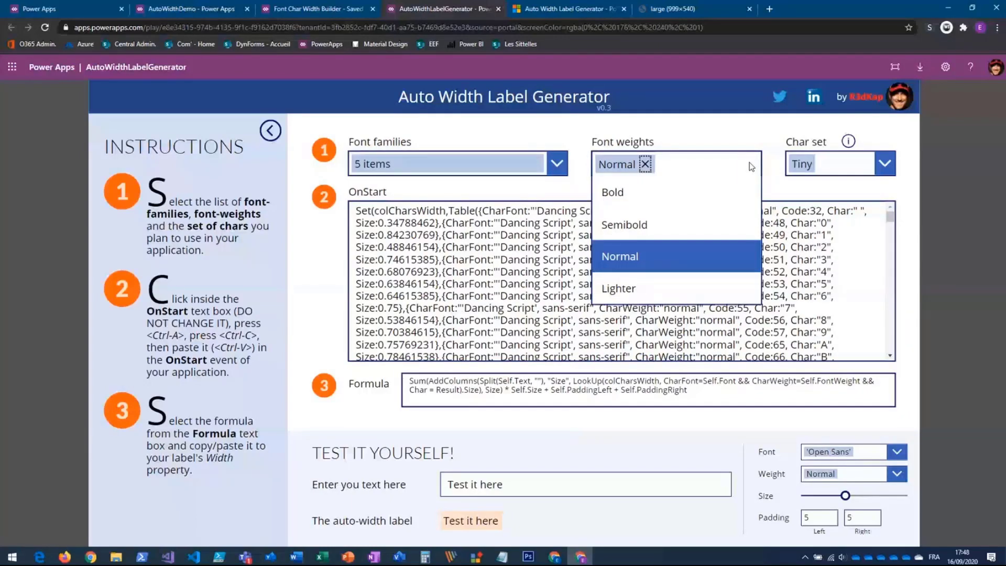
left_click(675, 225)
left_click(676, 192)
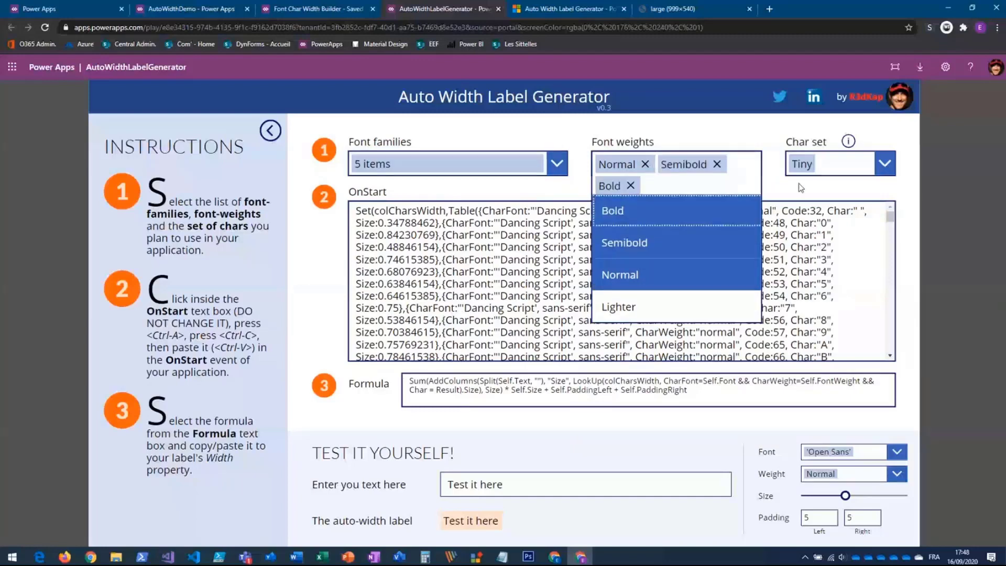
- Set the char set to Full and open the table showing which characters each set includes
left_click(817, 163)
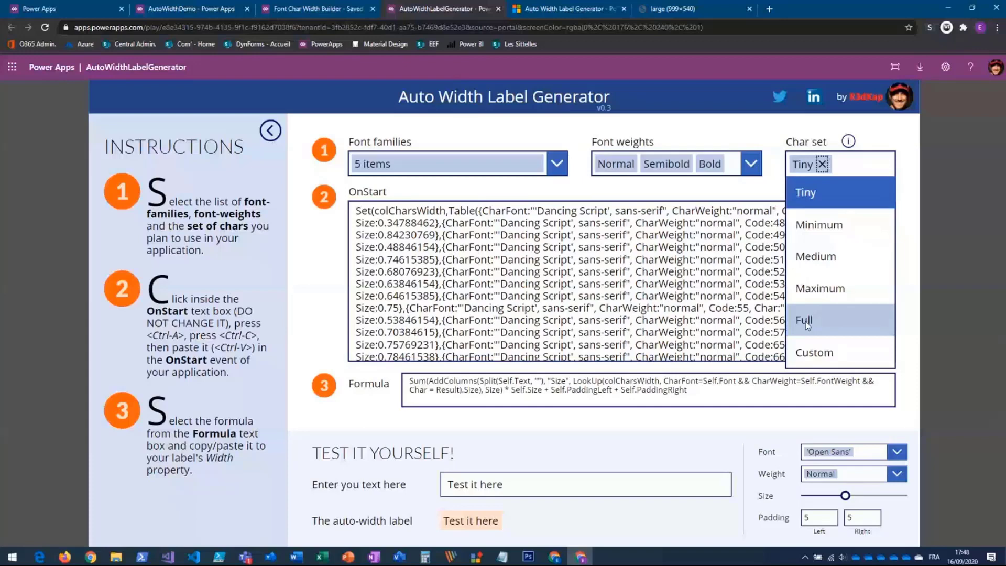
left_click(806, 322)
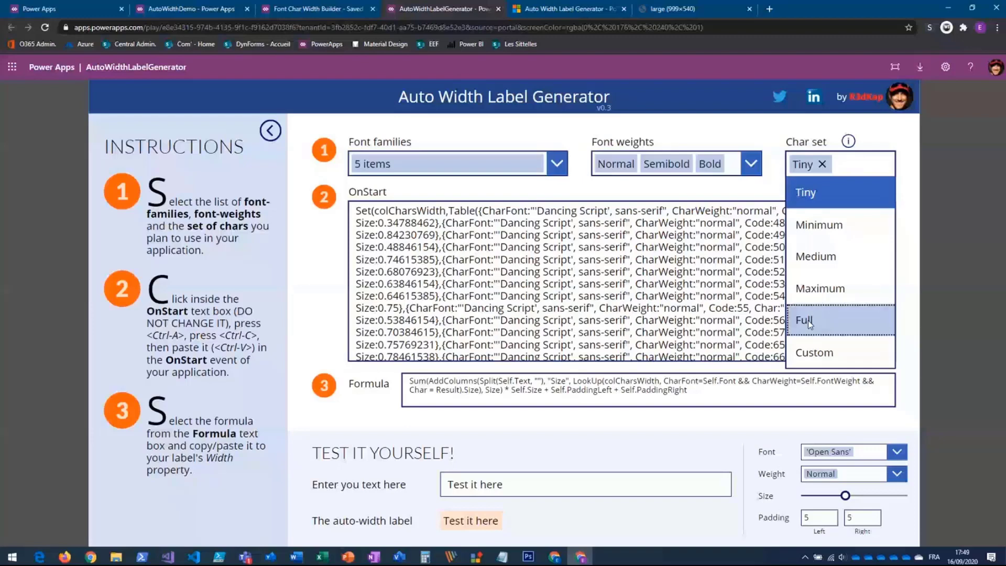
left_click(809, 320)
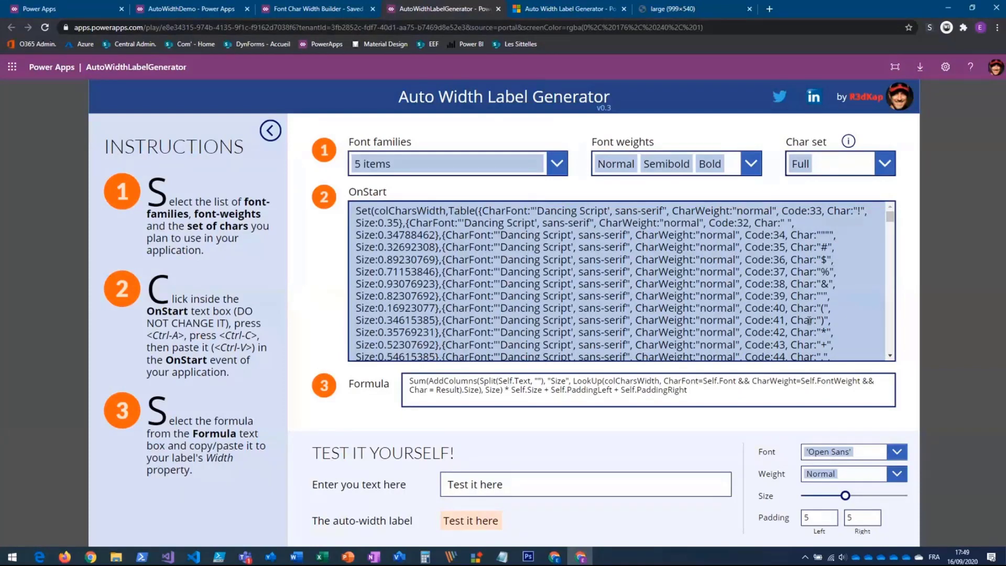
left_click(849, 142)
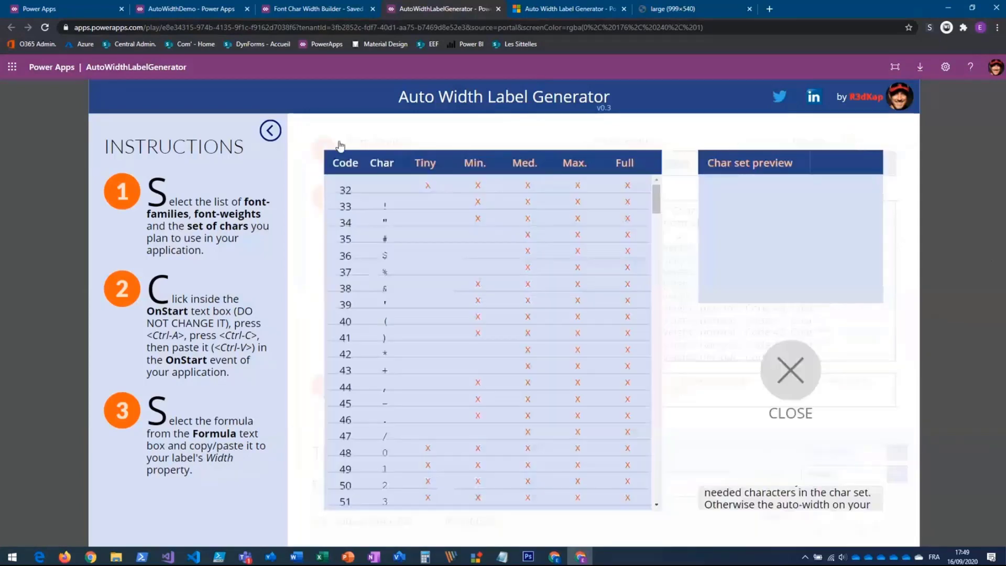